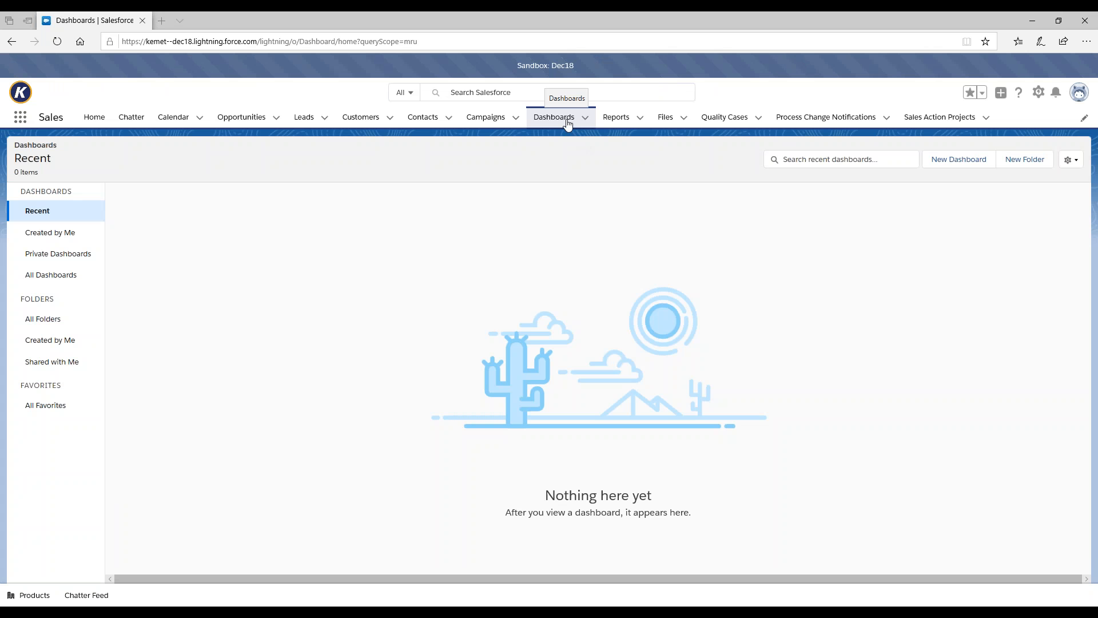
- Create a private dashboard titled with the owner's first name plus "Sales Overview", described as "Sales Overview for Quaterly Review Meeting"
left_click(951, 168)
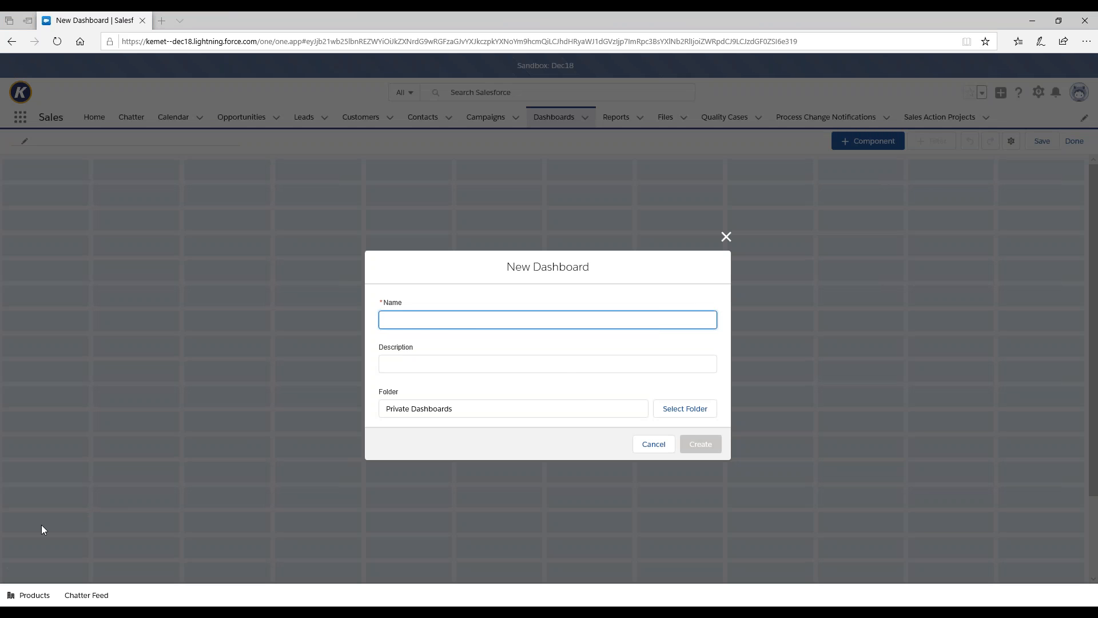
type("Bashir's Sales Overview")
key("Tab")
type("Sales Overview for Quaterly Review Meeting")
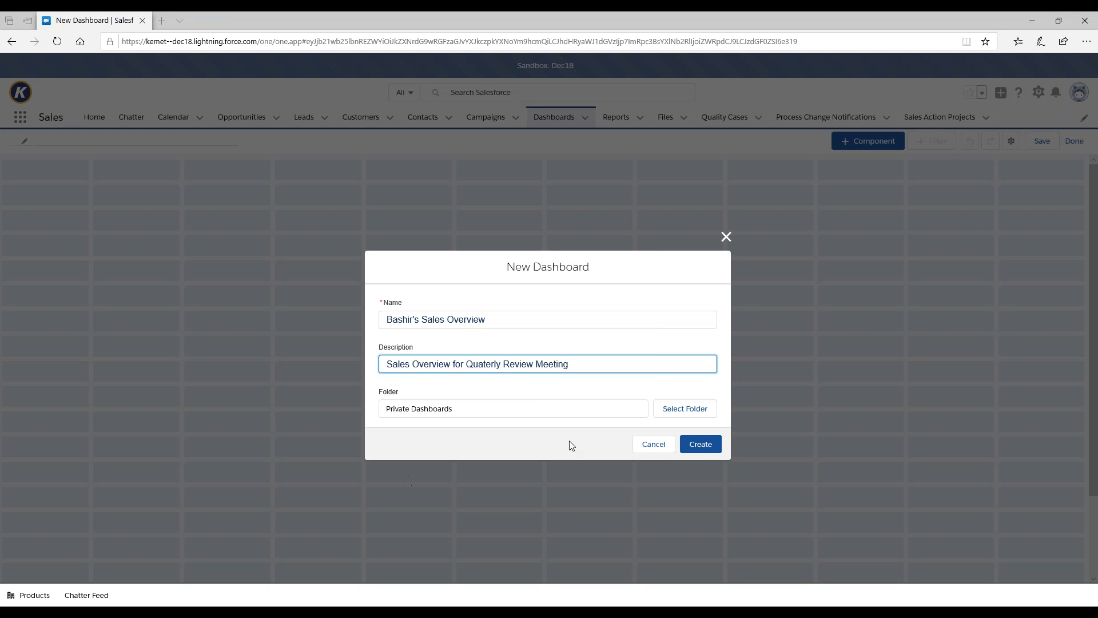
left_click(703, 451)
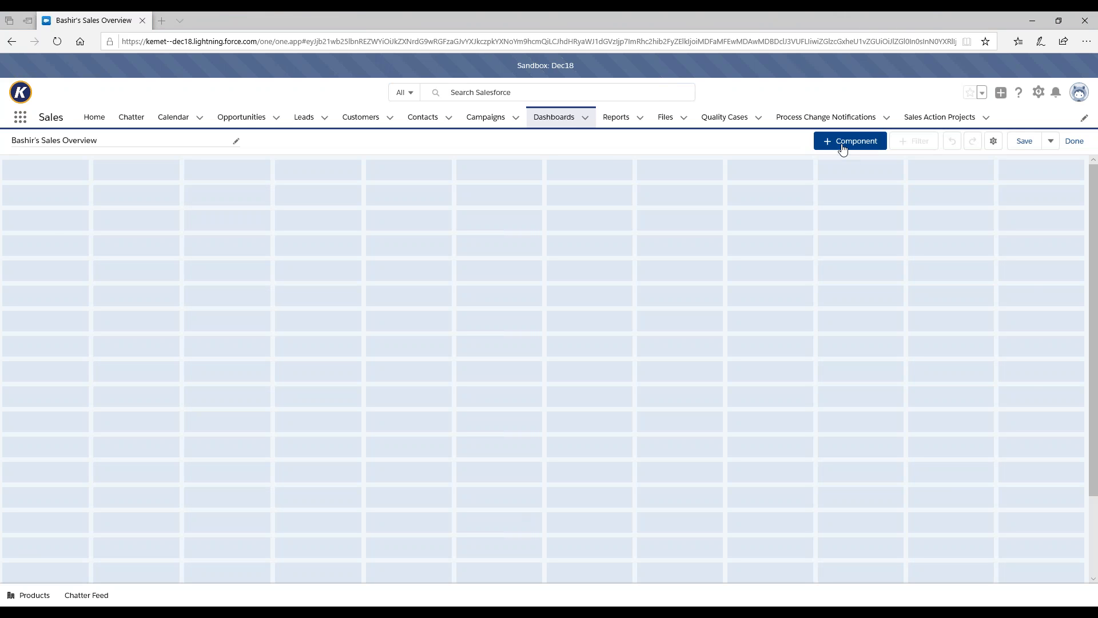
- Start a new dashboard component based on the "$ of New NBO by Month" report from all reports
left_click(842, 143)
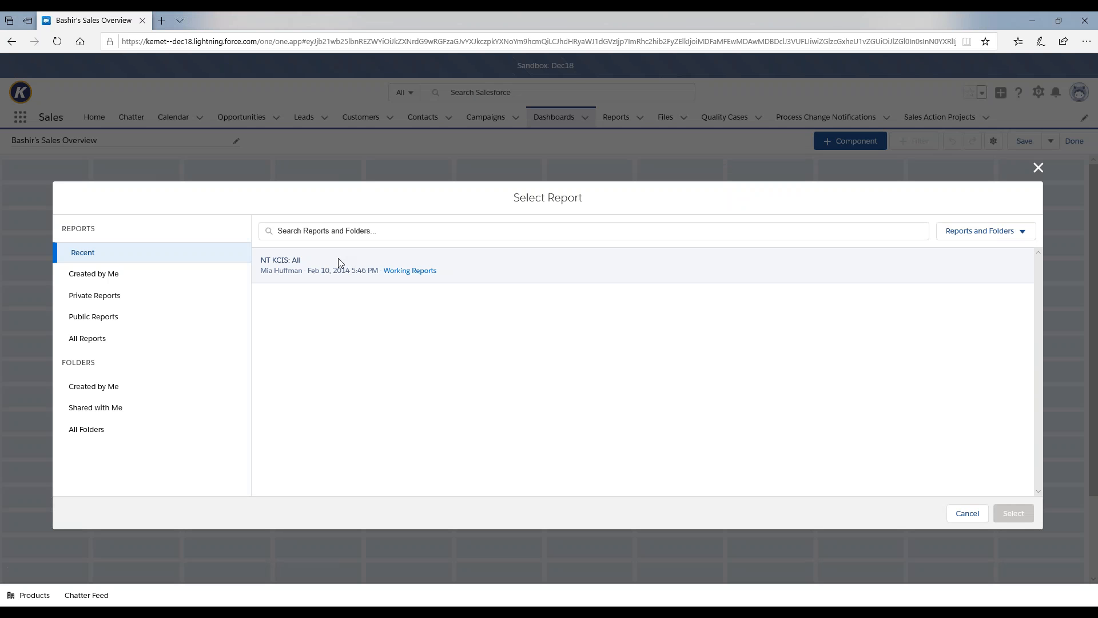
left_click(87, 339)
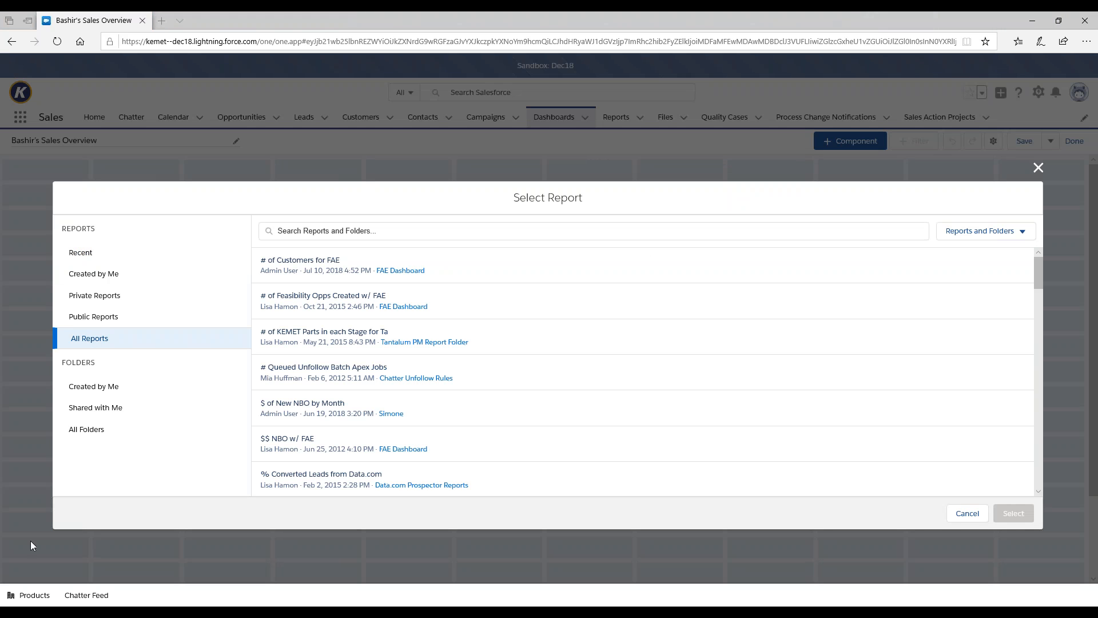
left_click(306, 403)
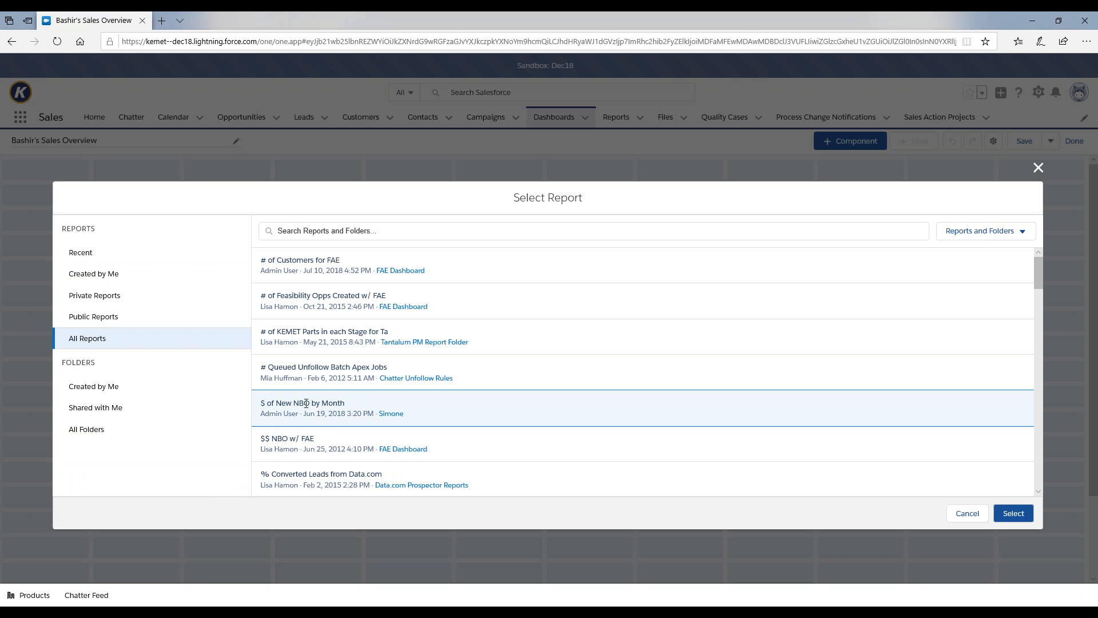
left_click(1008, 506)
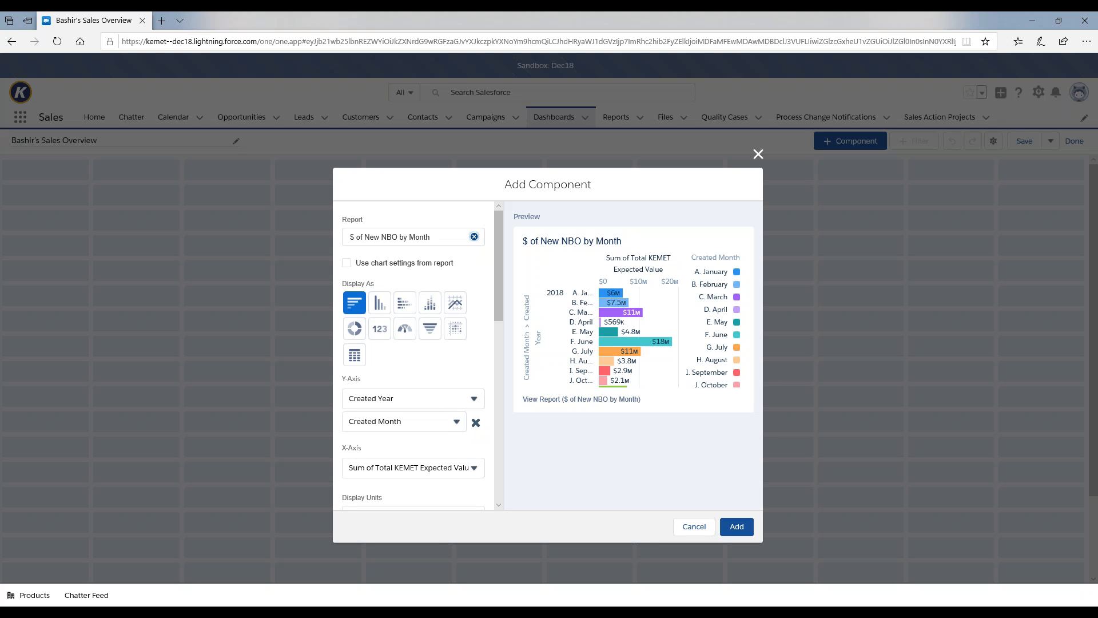
- Display the "$ of New NBO by Month" component as a metric chart and add it to the dashboard
left_click(381, 304)
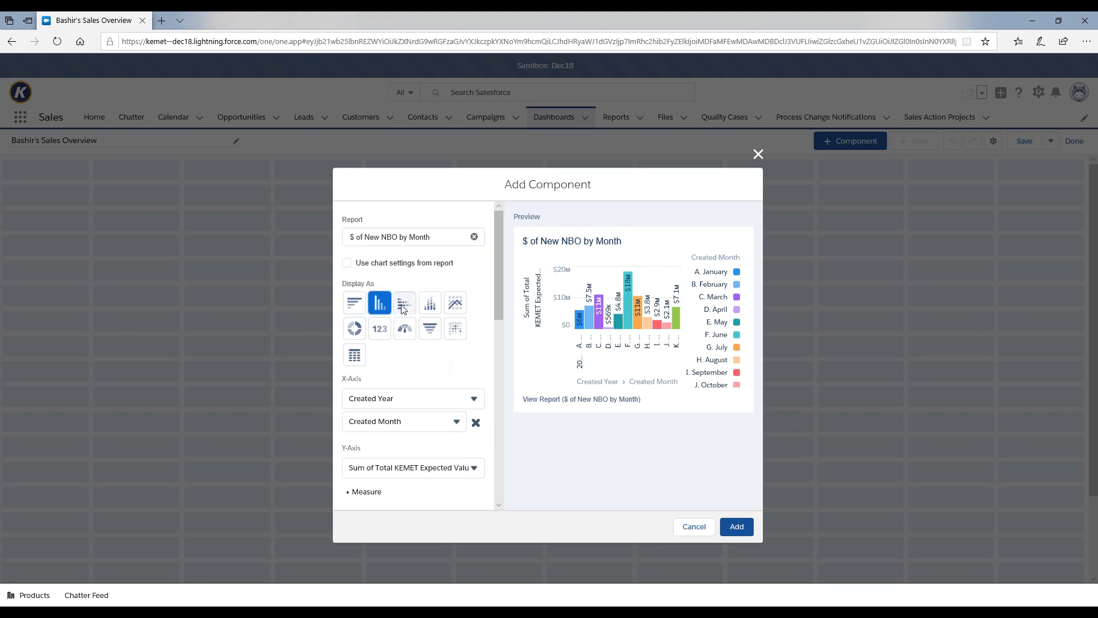
left_click(406, 310)
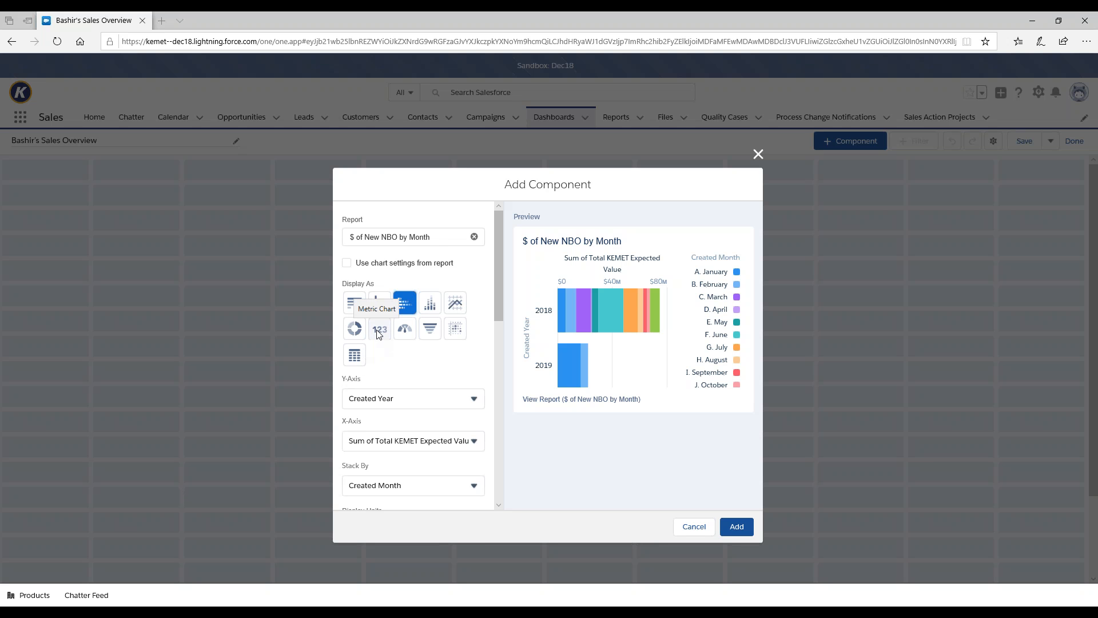
left_click(378, 331)
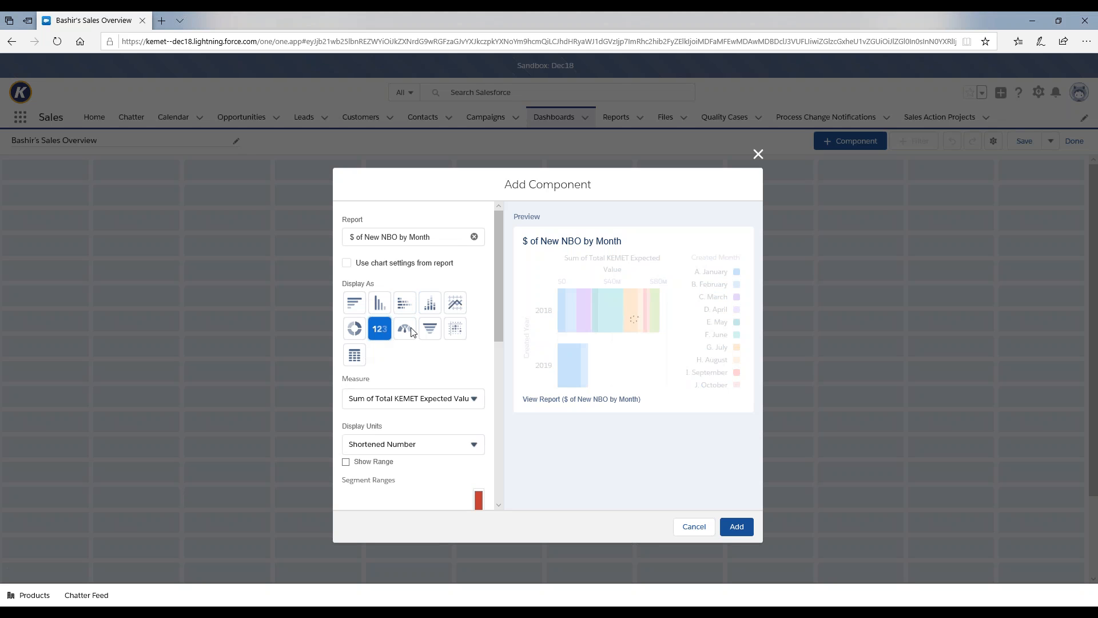
left_click(737, 526)
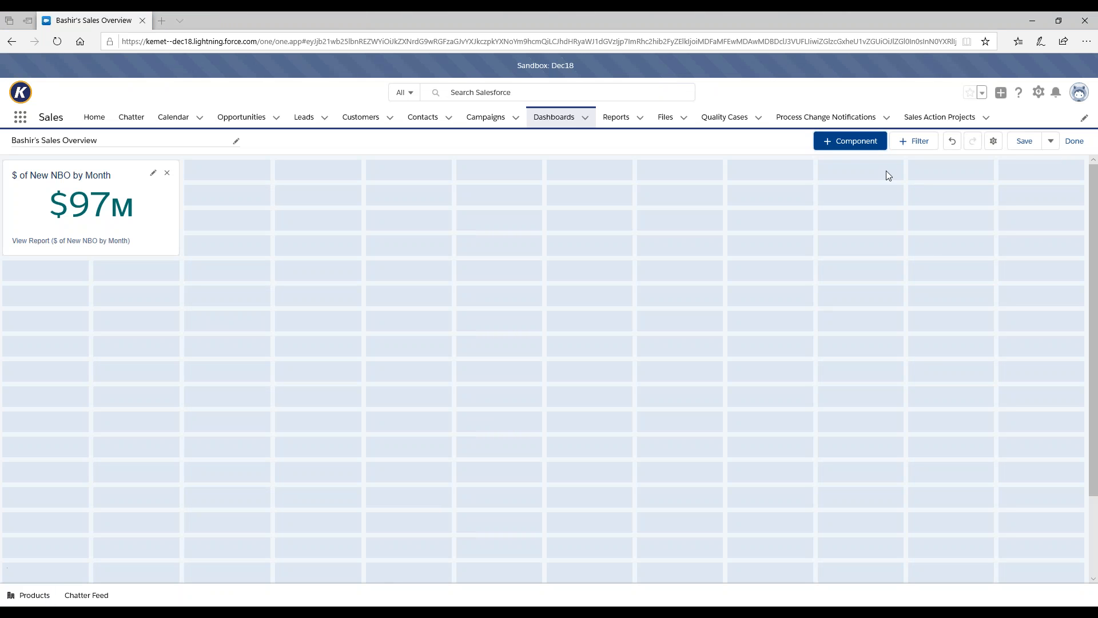
- Start a second dashboard component based on the "$$ NBO w/ FAE" report from all reports
left_click(838, 143)
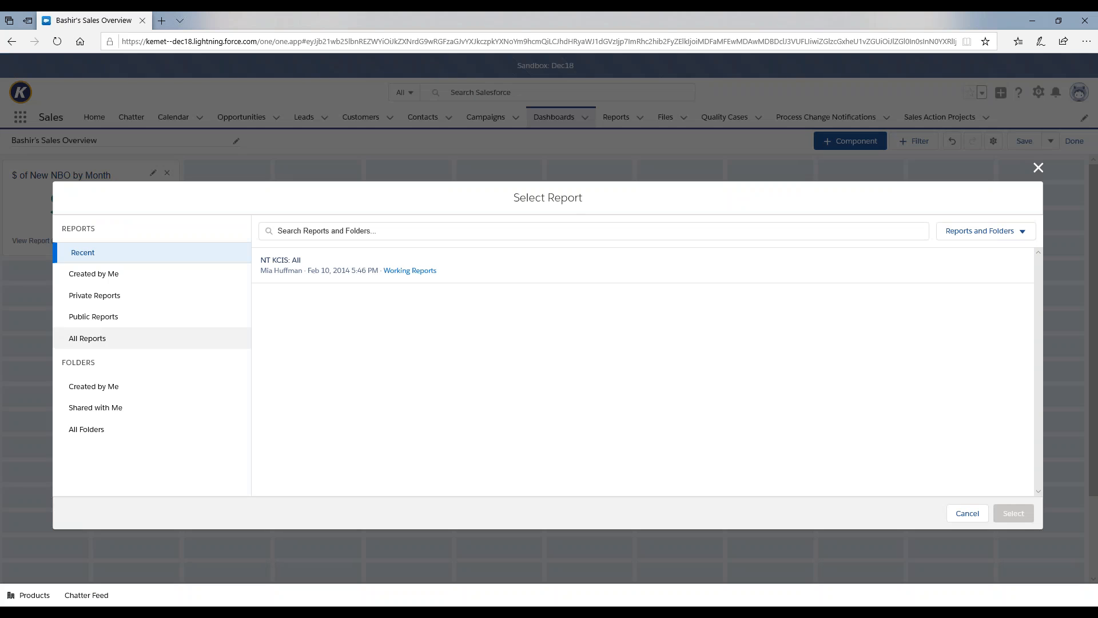
left_click(88, 342)
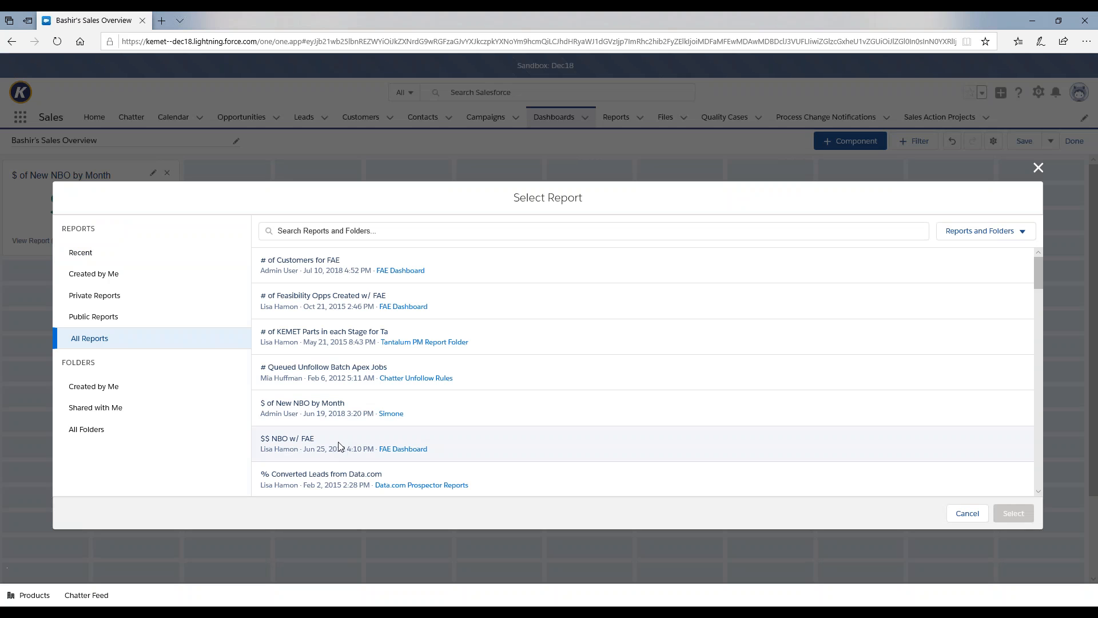
left_click(313, 448)
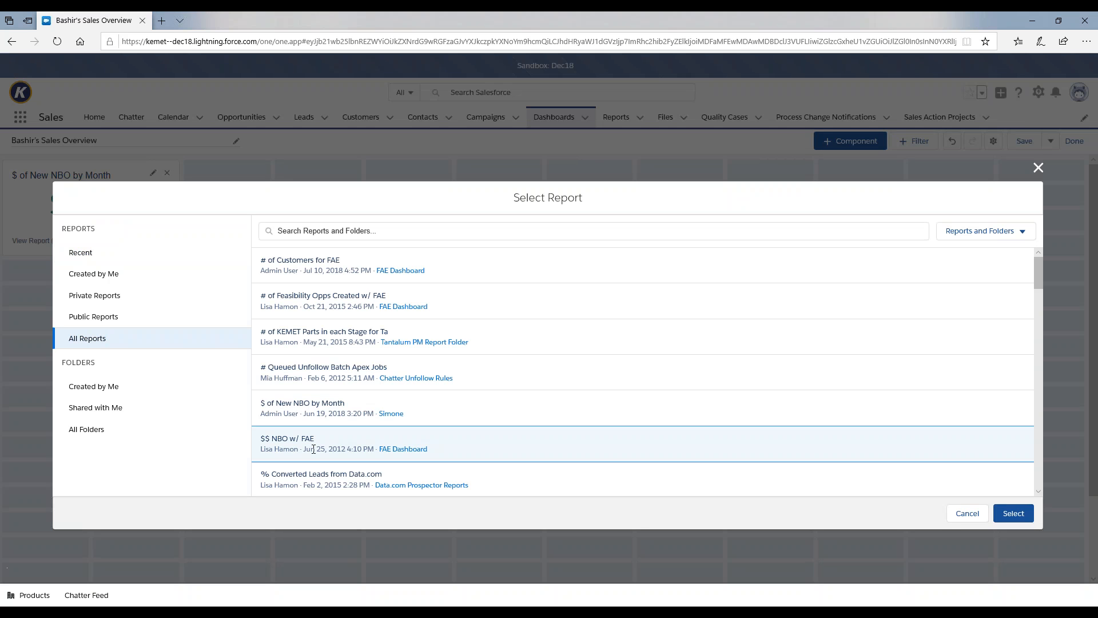
left_click(1013, 513)
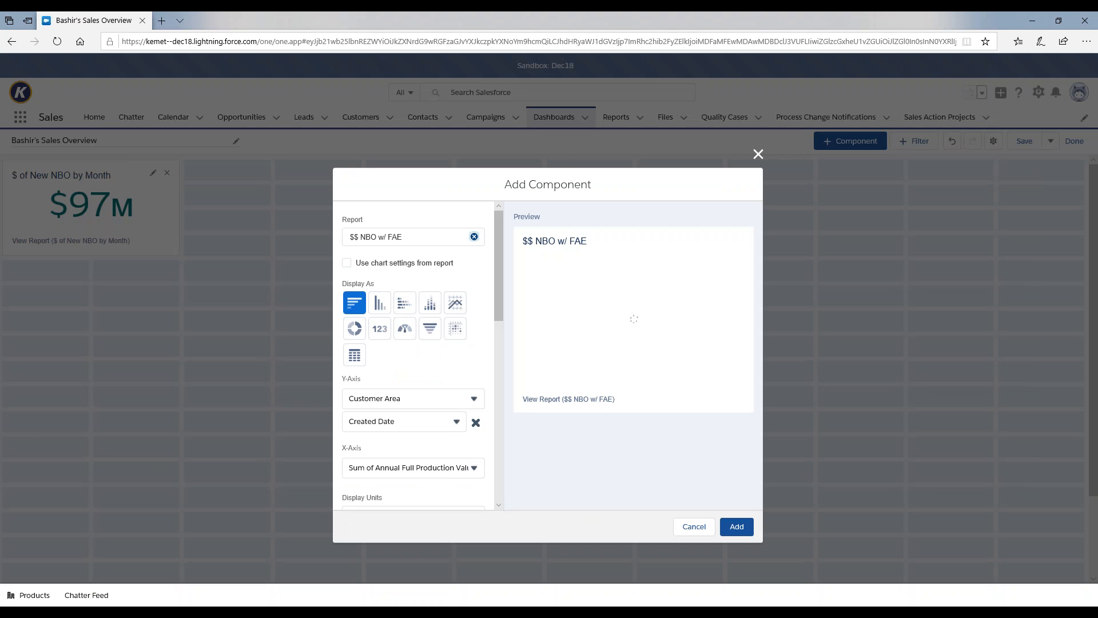
- Preview the "$$ NBO w/ FAE" component as vertical bar, stacked horizontal bar and stacked vertical bar charts
left_click(379, 305)
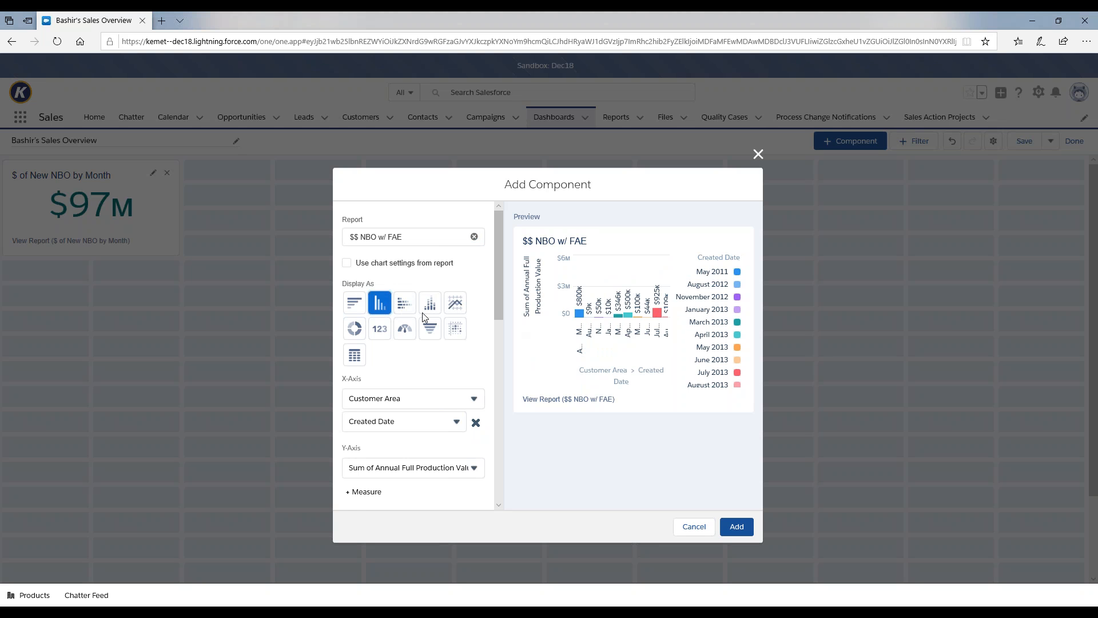
left_click(404, 308)
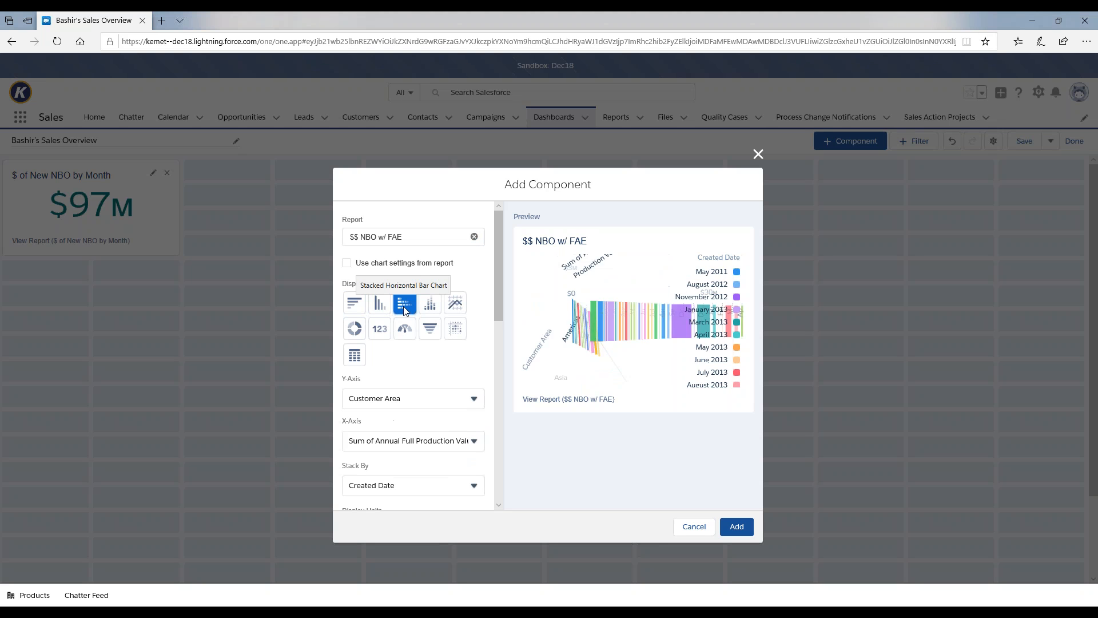
left_click(435, 312)
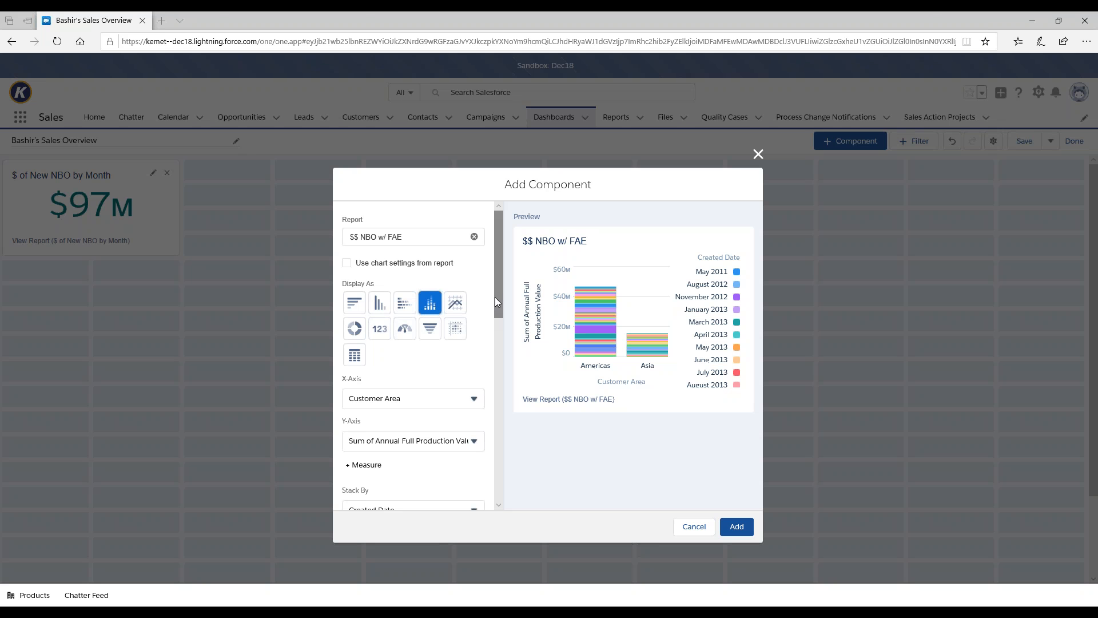
- Try adding Sum of # of Design-In Parts as a second Y-axis measure and review the chart's display unit options
scroll(497, 293, "down", 3)
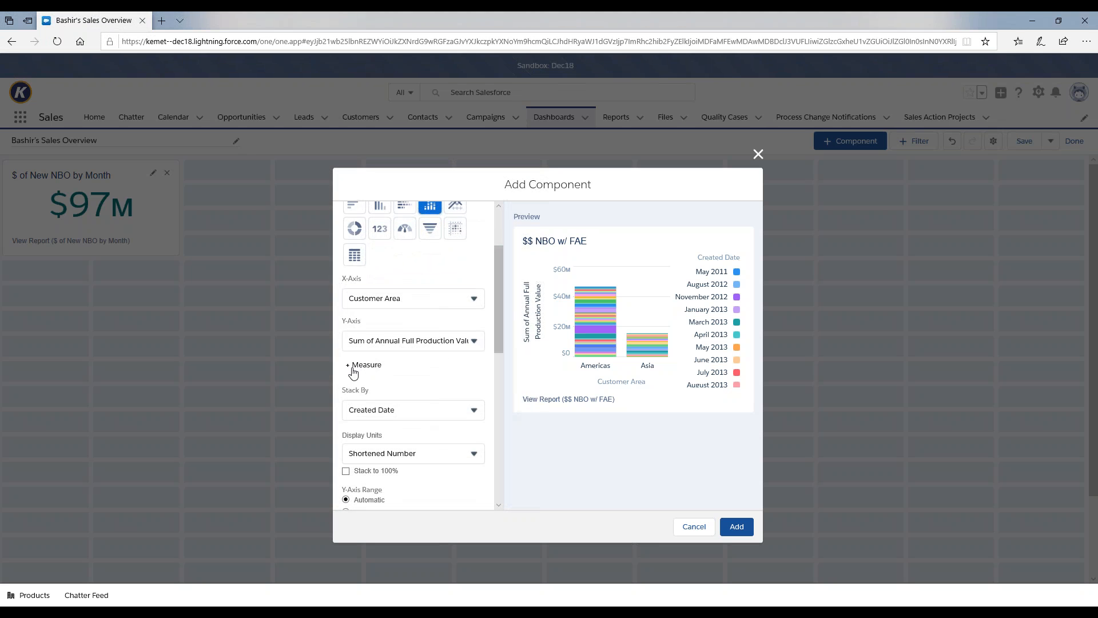
left_click(351, 370)
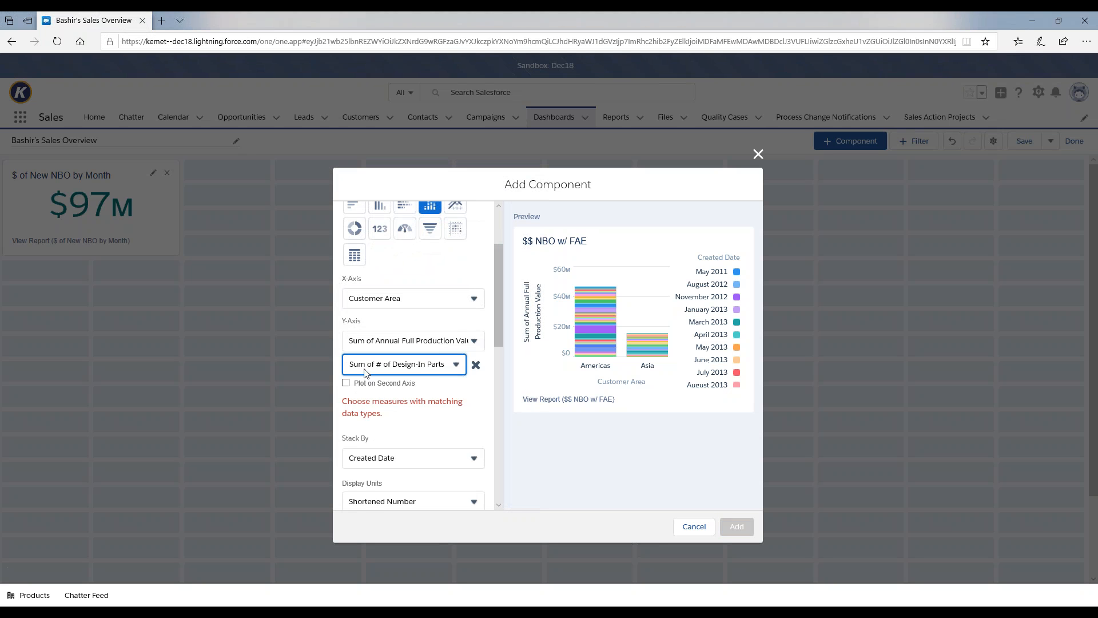
scroll(387, 408, "down", 3)
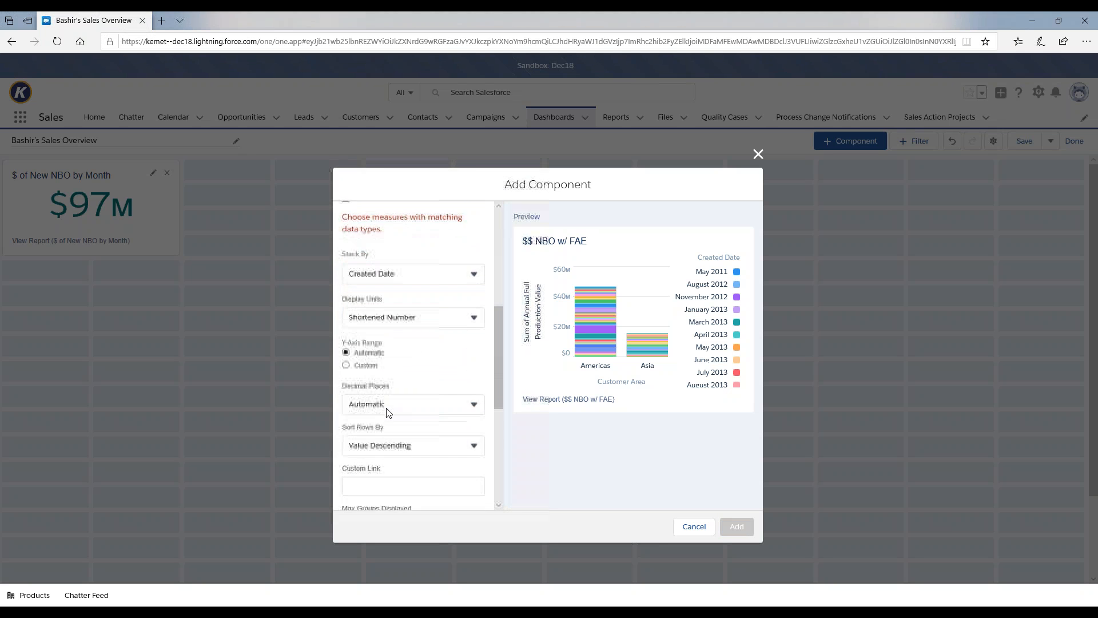
scroll(403, 406, "down", 3)
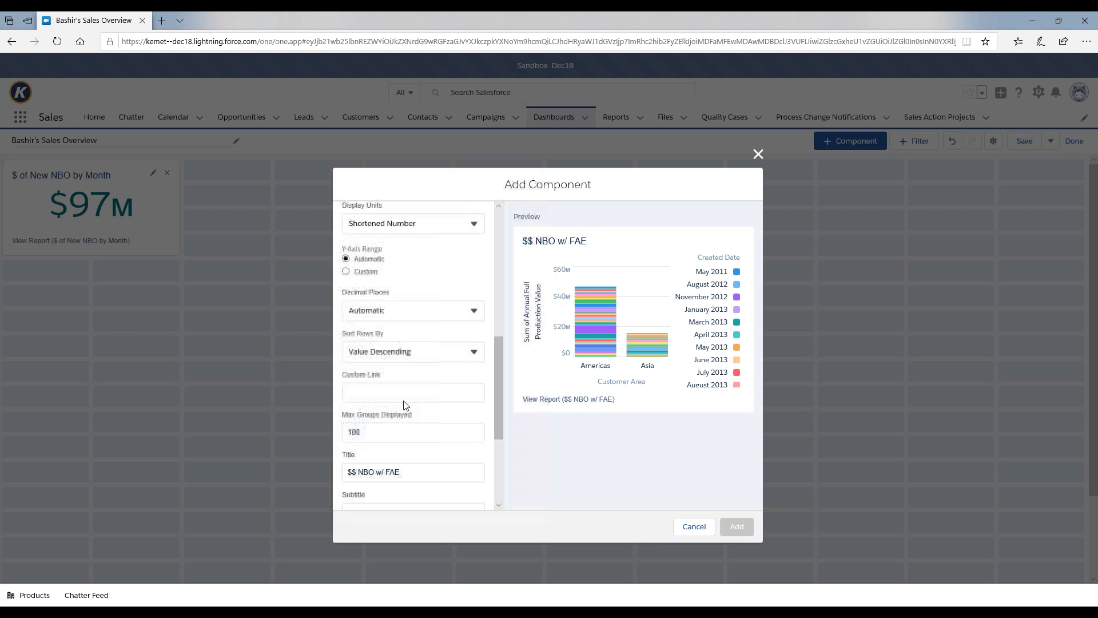
scroll(413, 355, "down", 2)
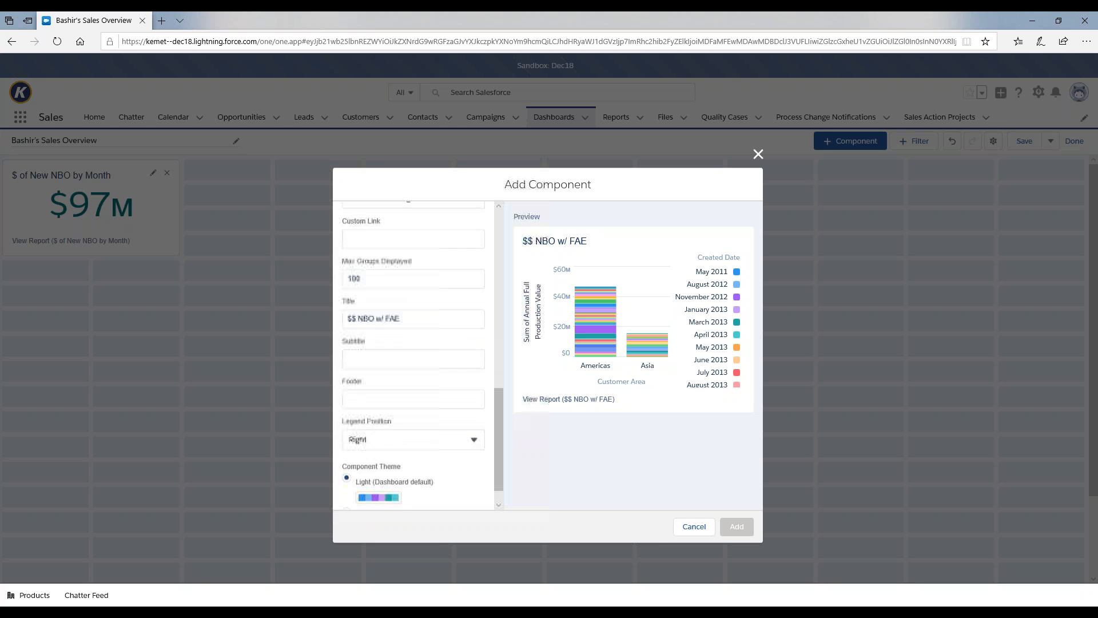
scroll(431, 364, "up", 5)
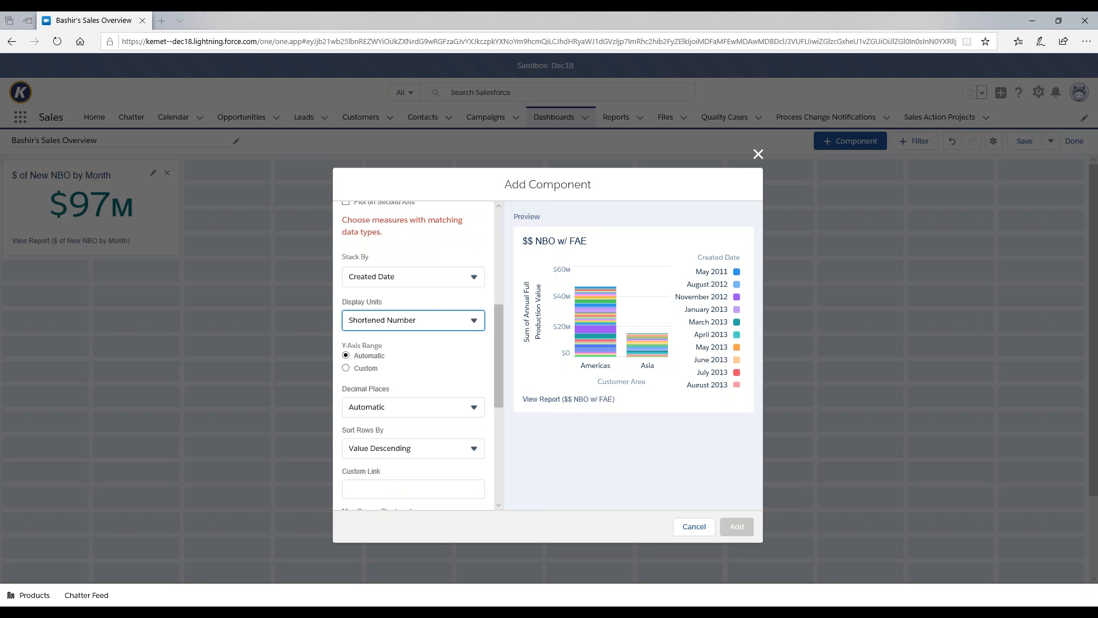
left_click(408, 323)
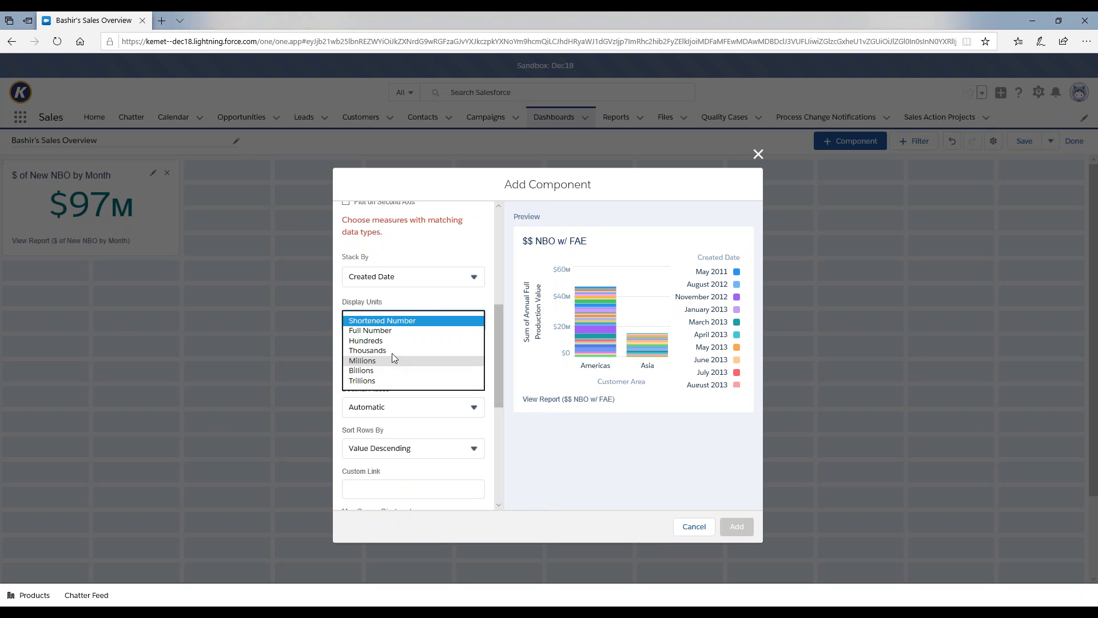
left_click(396, 305)
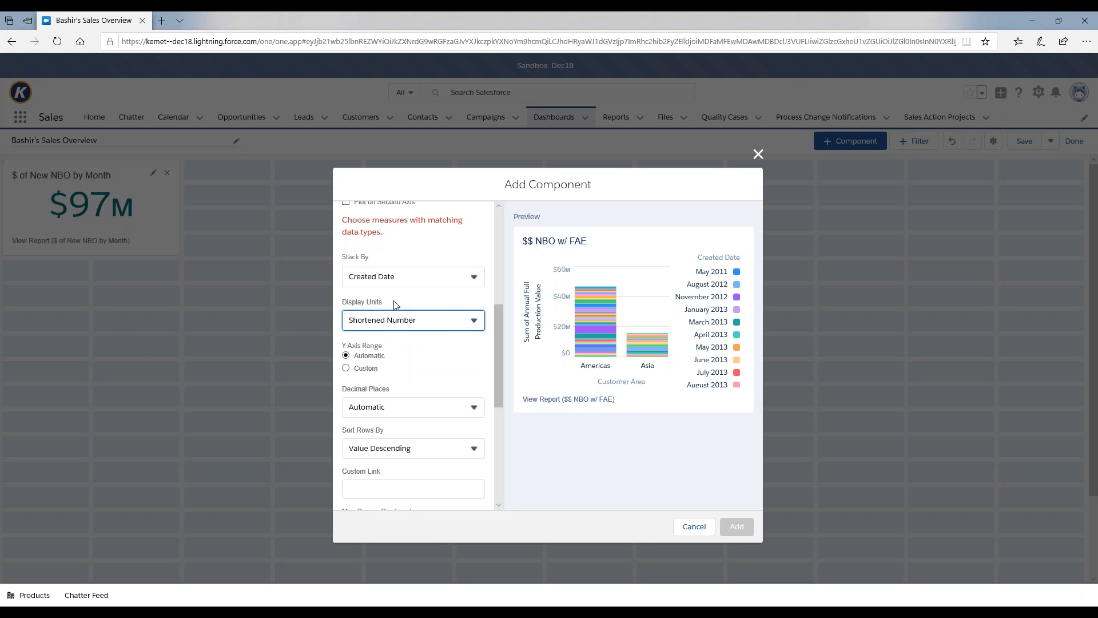
- Display the "$$ NBO w/ FAE" component as a gauge chart of Sum of # of Design-In Parts and add it to the dashboard
scroll(413, 354, "down", 5)
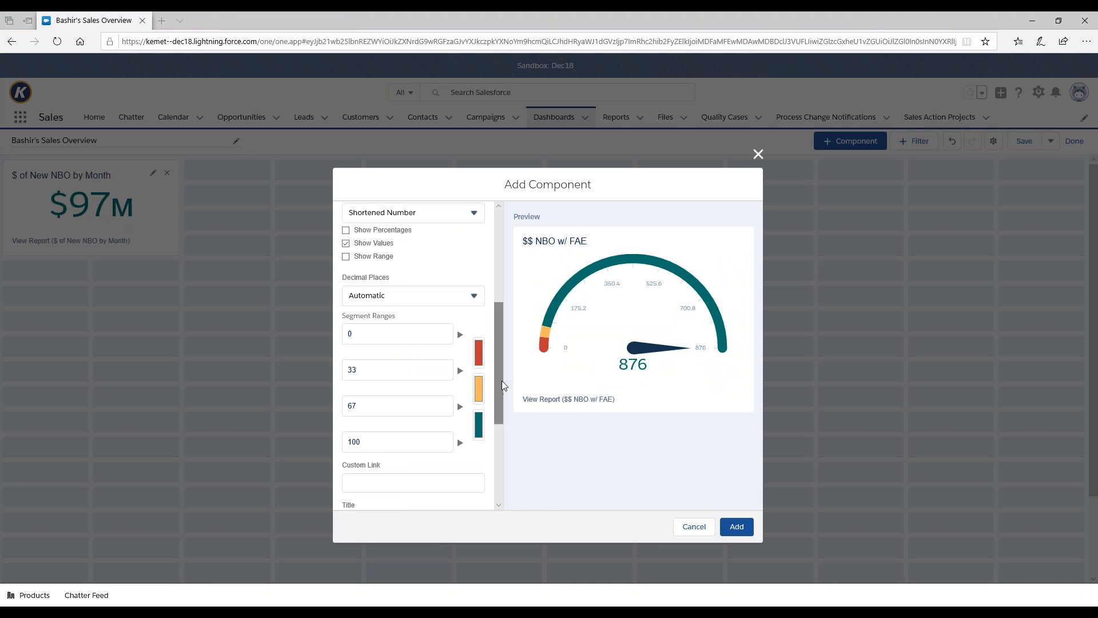
mouse_move(500, 380)
left_mouse_down()
mouse_move(505, 295)
mouse_move(506, 362)
left_mouse_up()
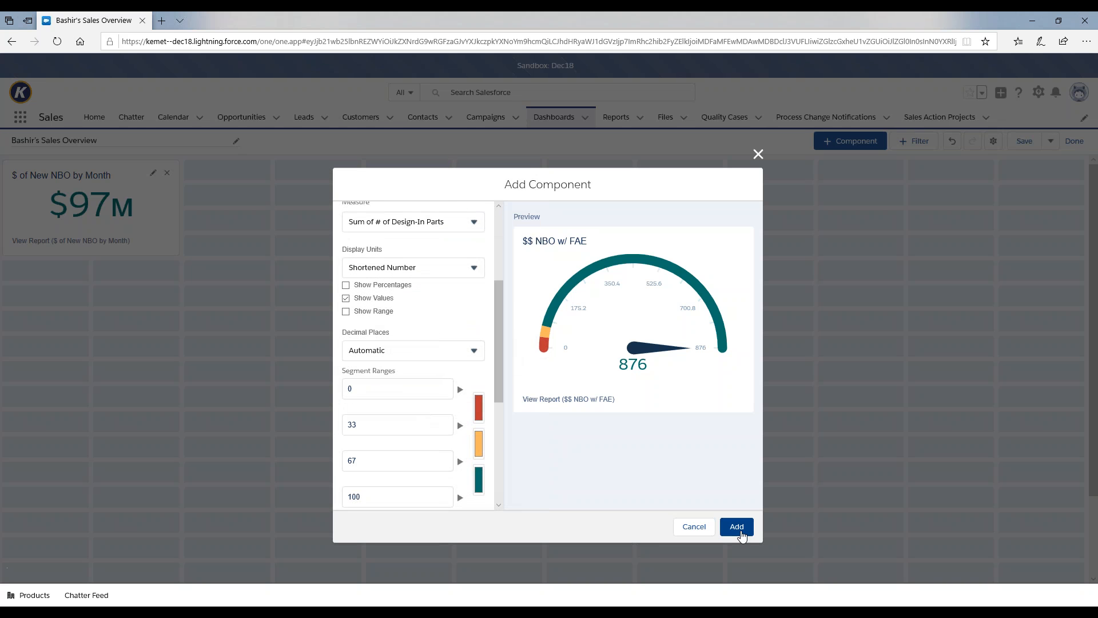
left_click(742, 535)
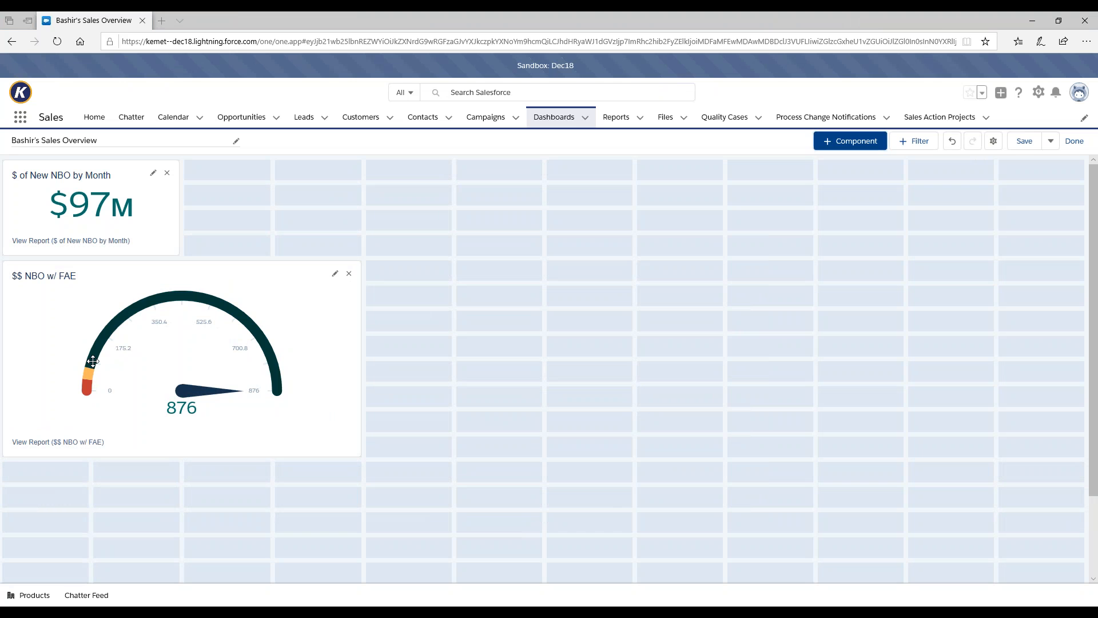
- Place the gauge directly beside the metric component, widen the metric to three grid columns, and make both components seven rows tall
mouse_move(93, 362)
left_click_drag(93, 362, 290, 252)
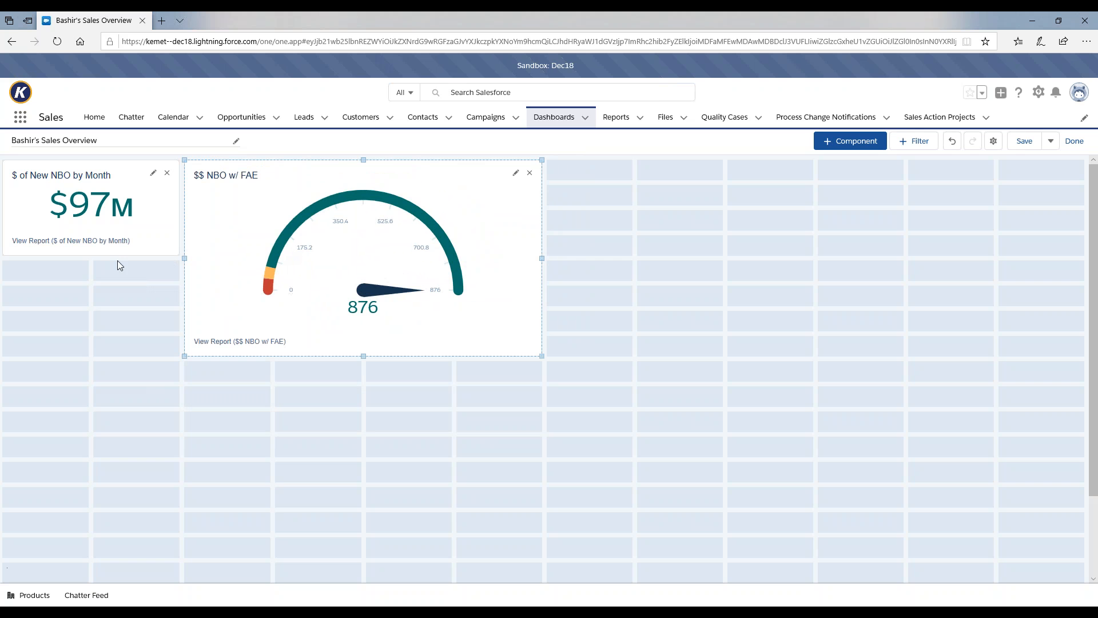
left_click(173, 254)
left_click_drag(177, 254, 274, 320)
left_click(341, 337)
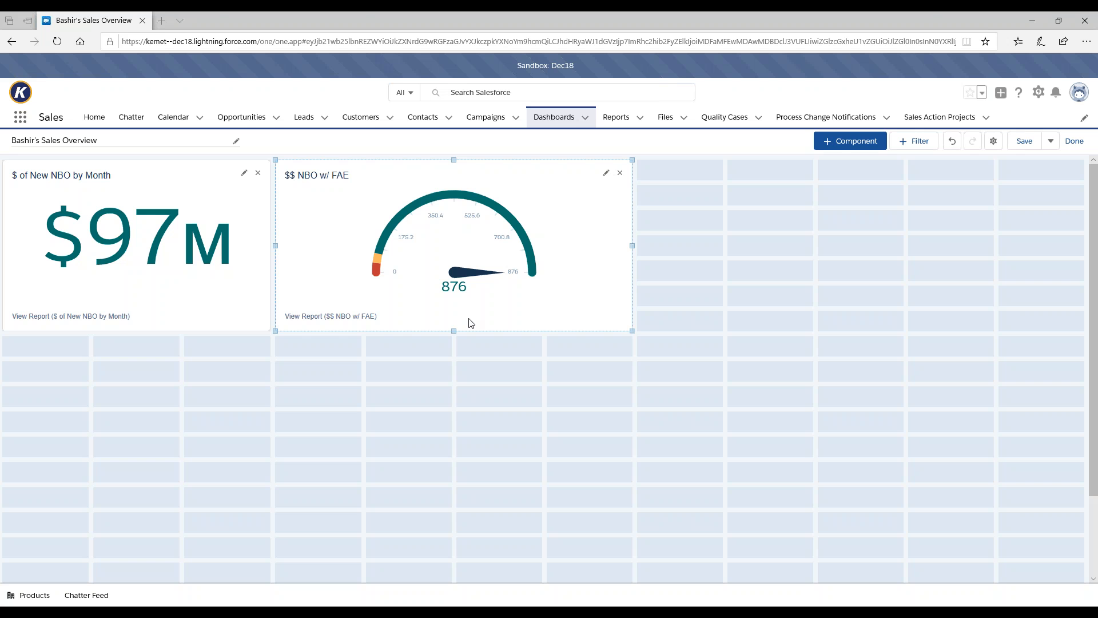
- Create a funnel chart component from the "$ of New NBO by Month" report with display units in Thousands
left_click(845, 149)
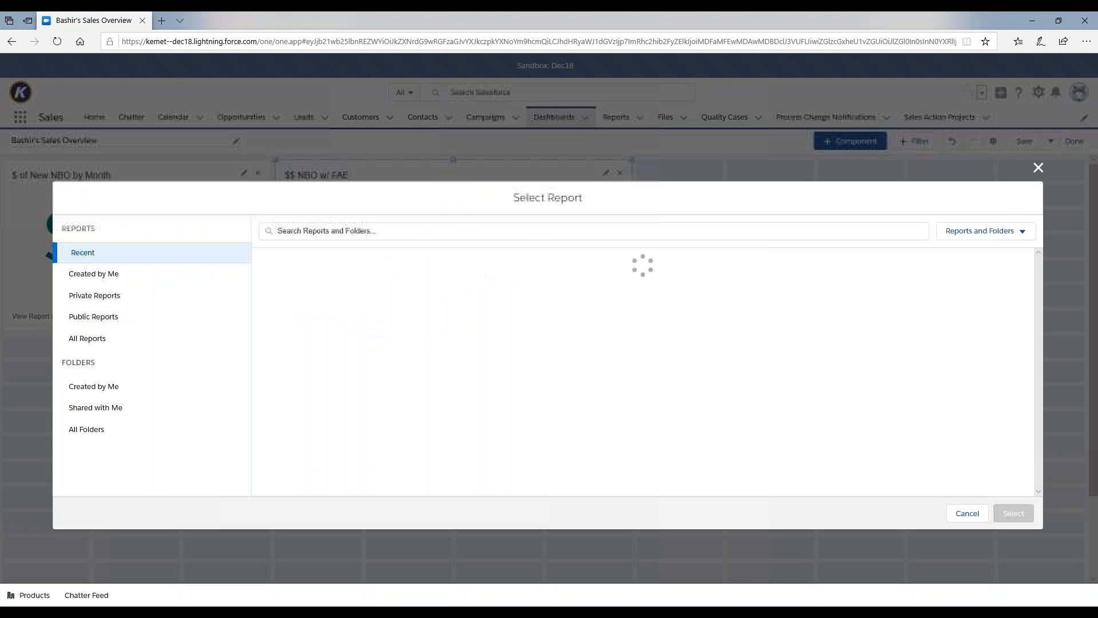
left_click(89, 345)
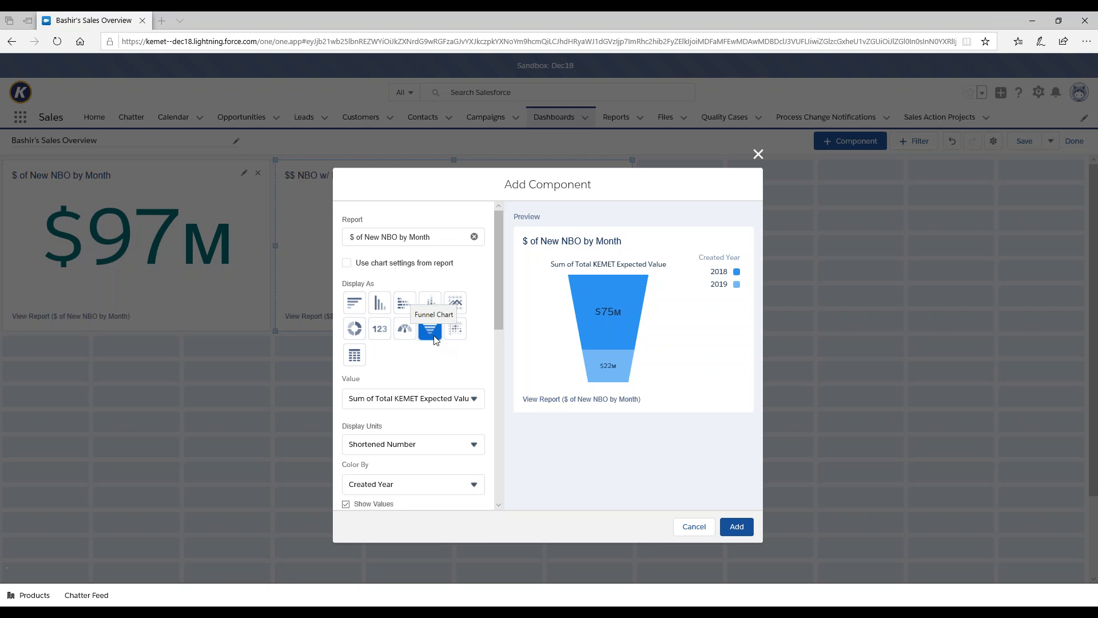
left_click(446, 453)
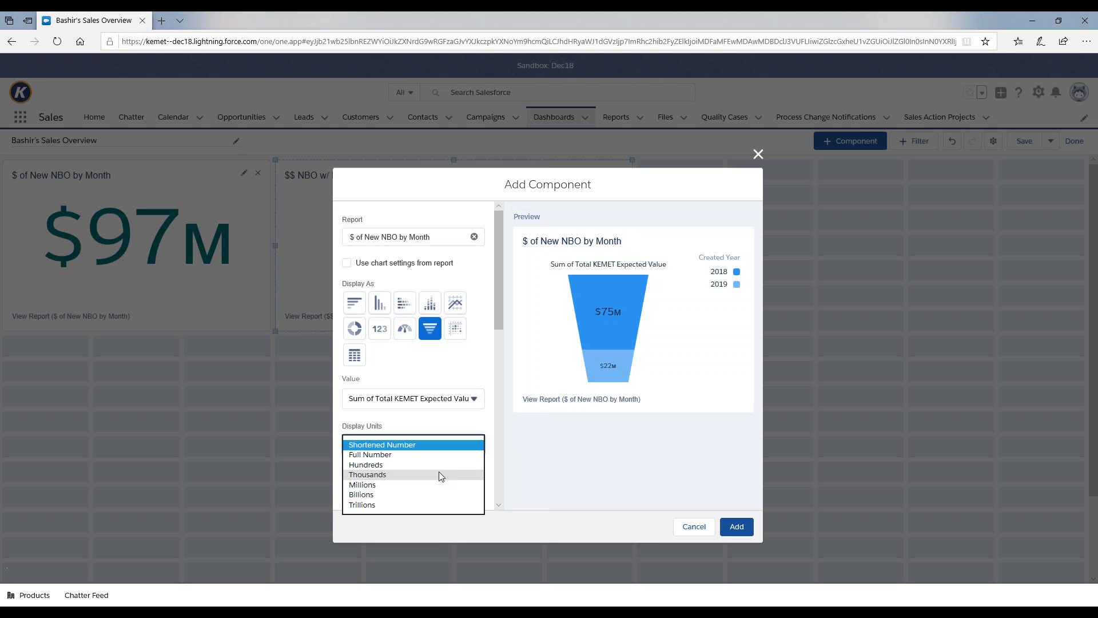
left_click(441, 476)
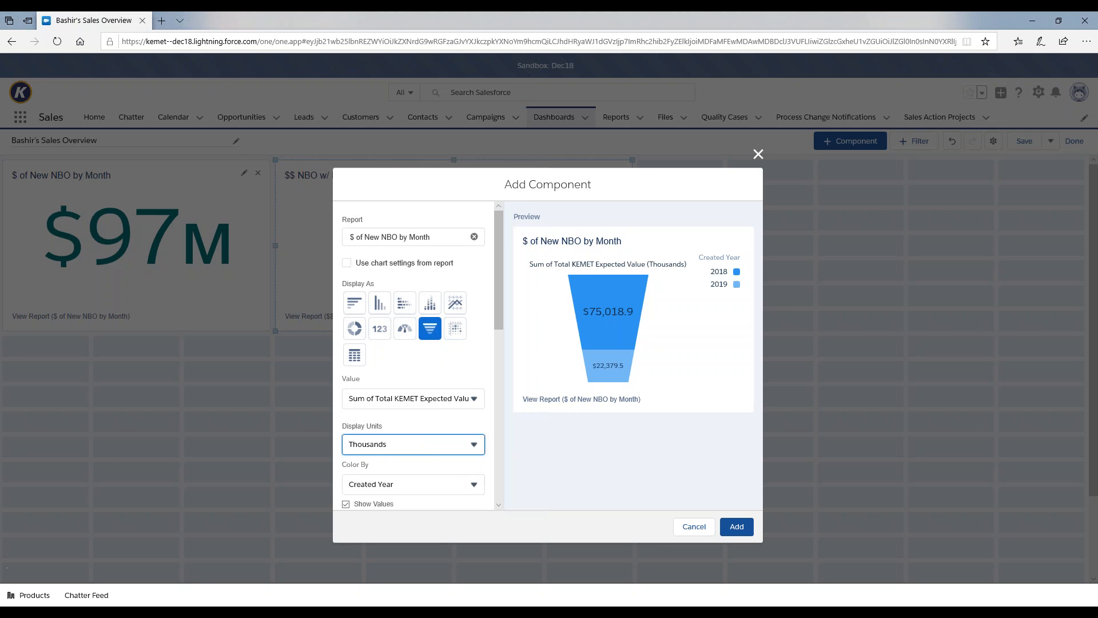
- Color the funnel by Created Month, show percentages alongside the values, and add the component to the dashboard
key("Tab")
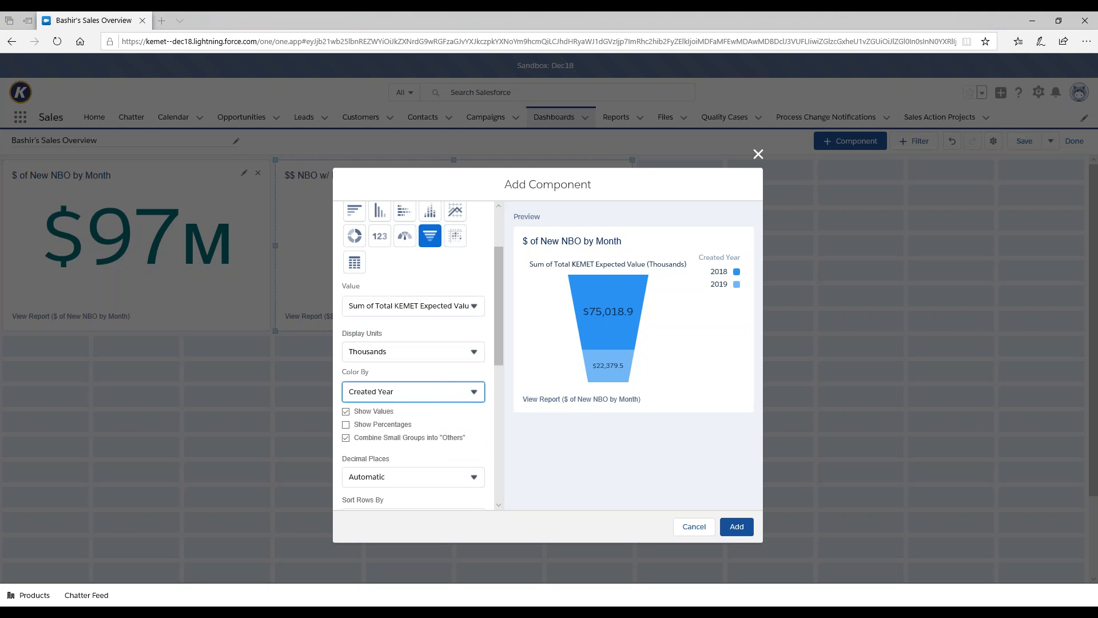
left_click(475, 394)
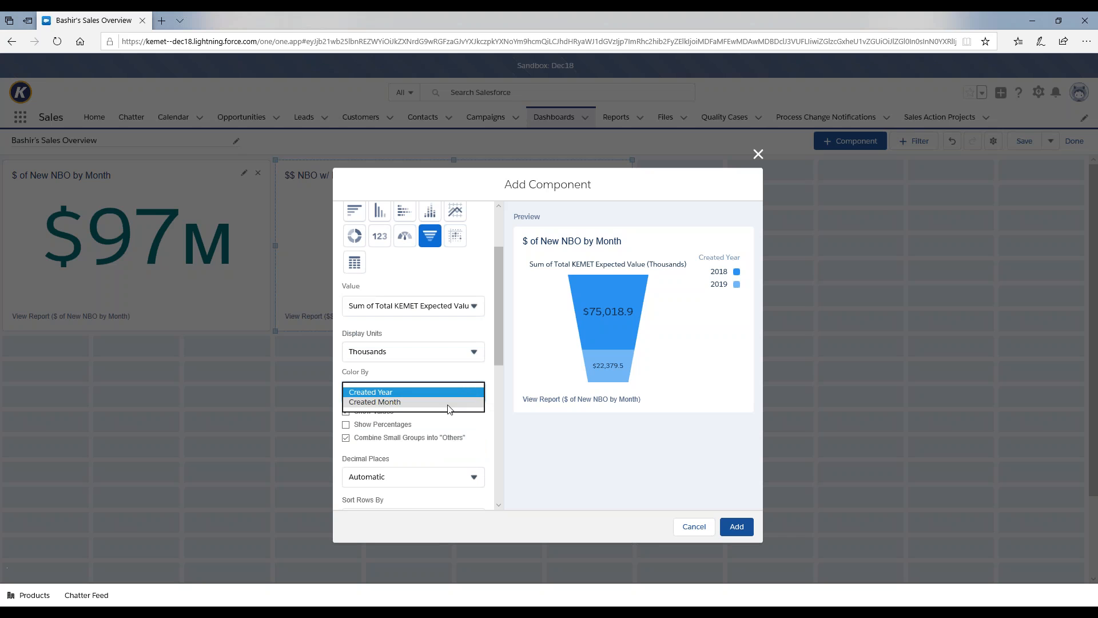
left_click(449, 409)
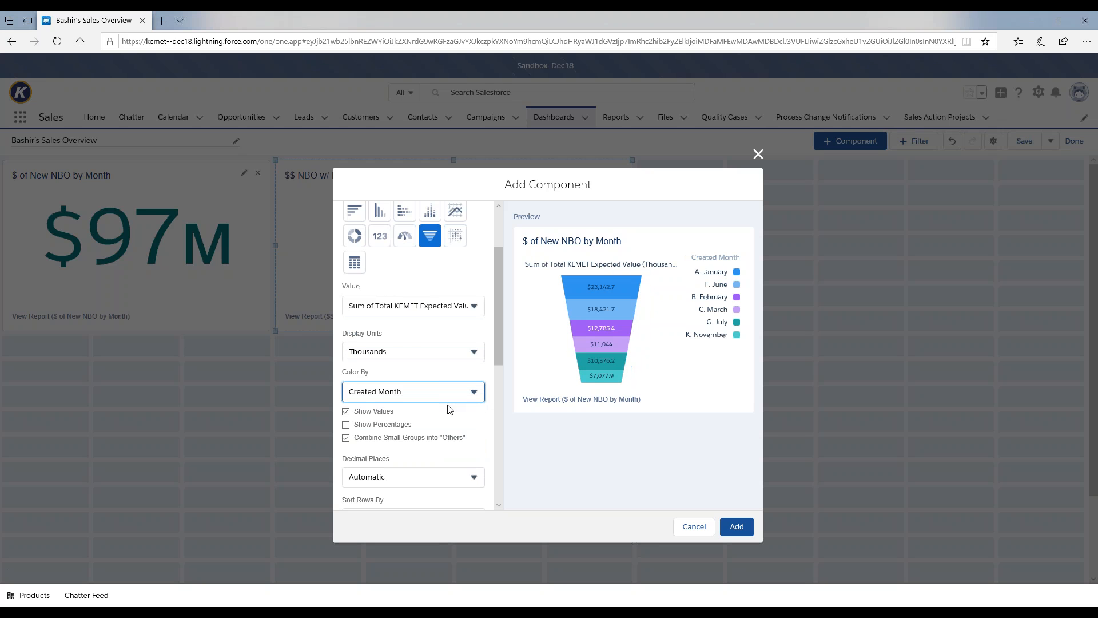
scroll(413, 355, "down", 1)
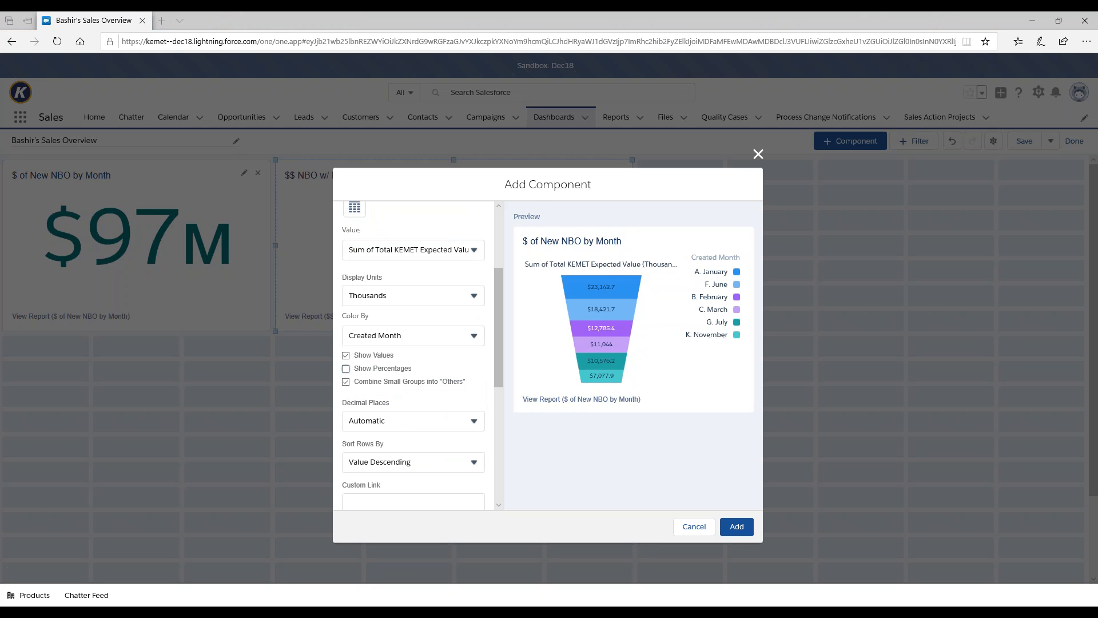
left_click(386, 369)
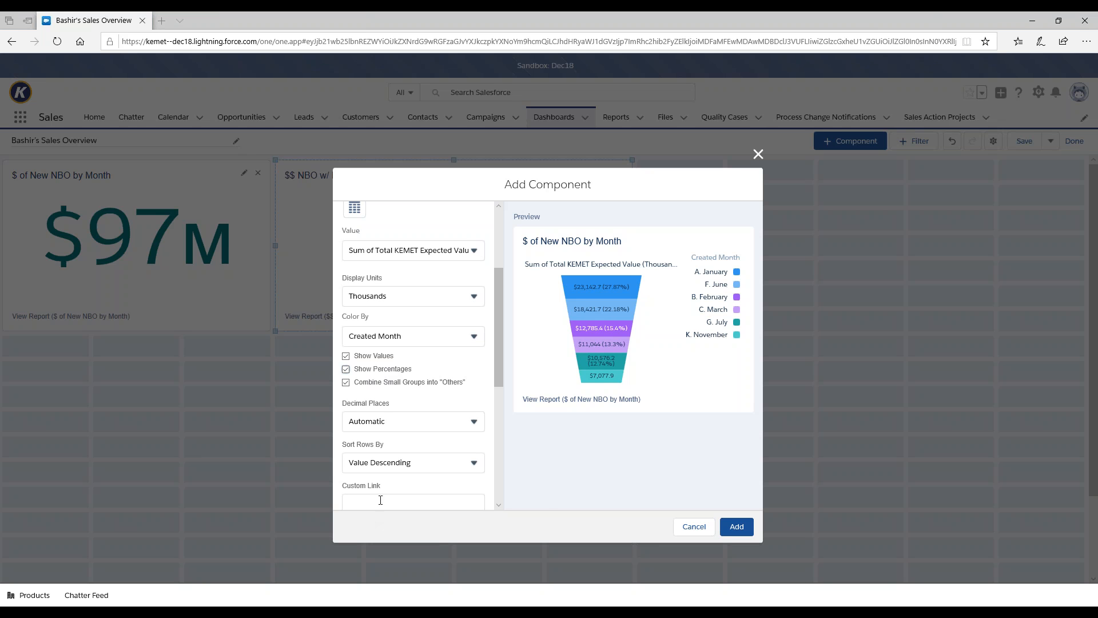
left_click_drag(497, 328, 505, 355)
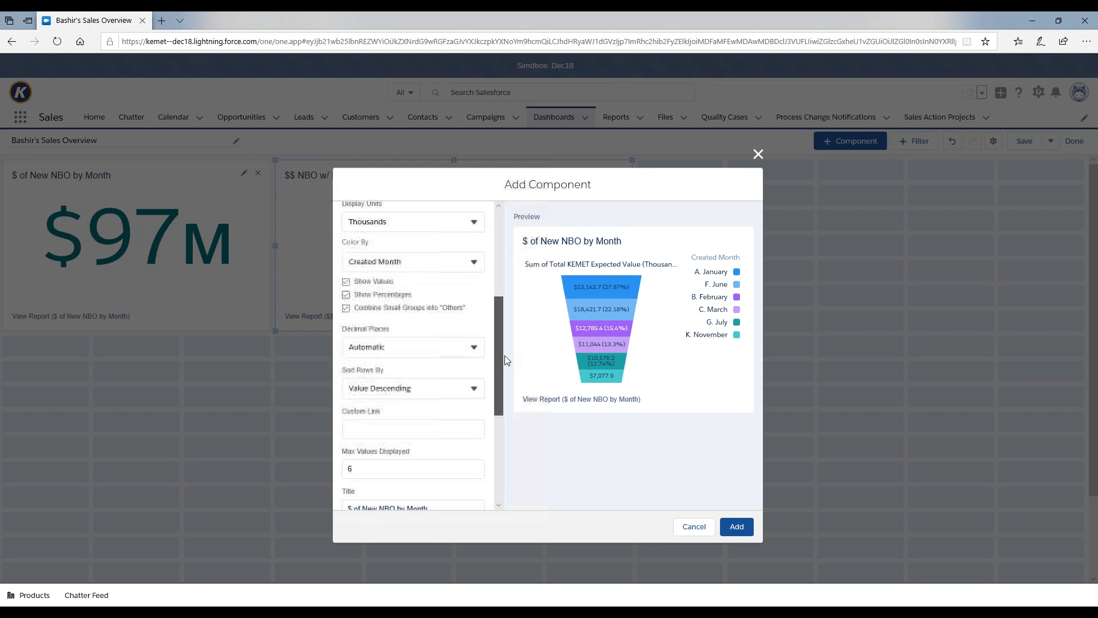
left_click(377, 429)
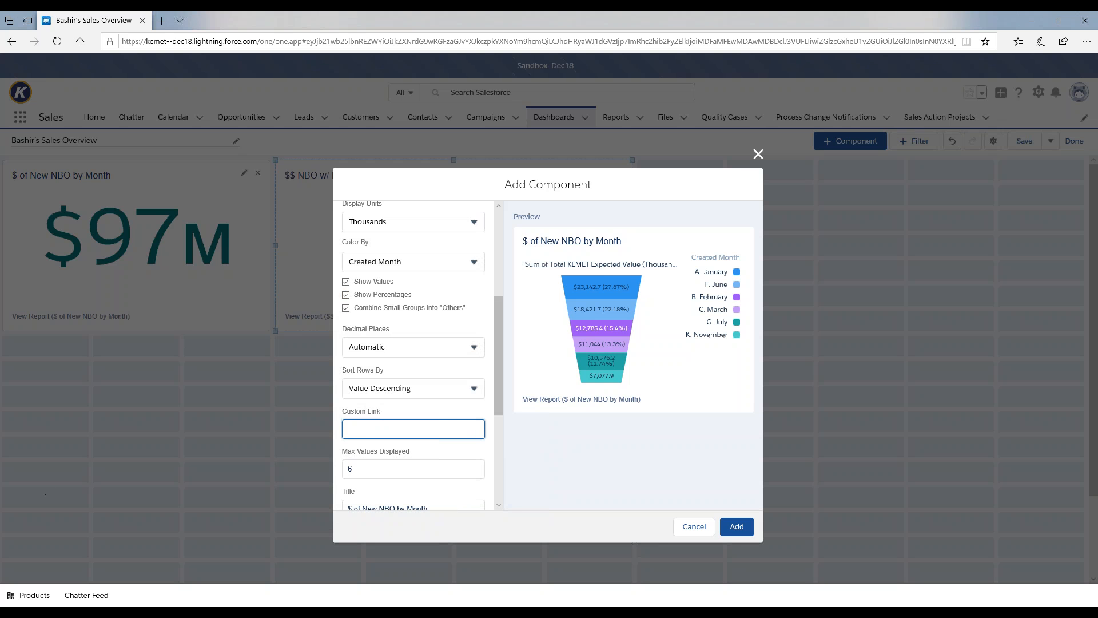
left_click(737, 527)
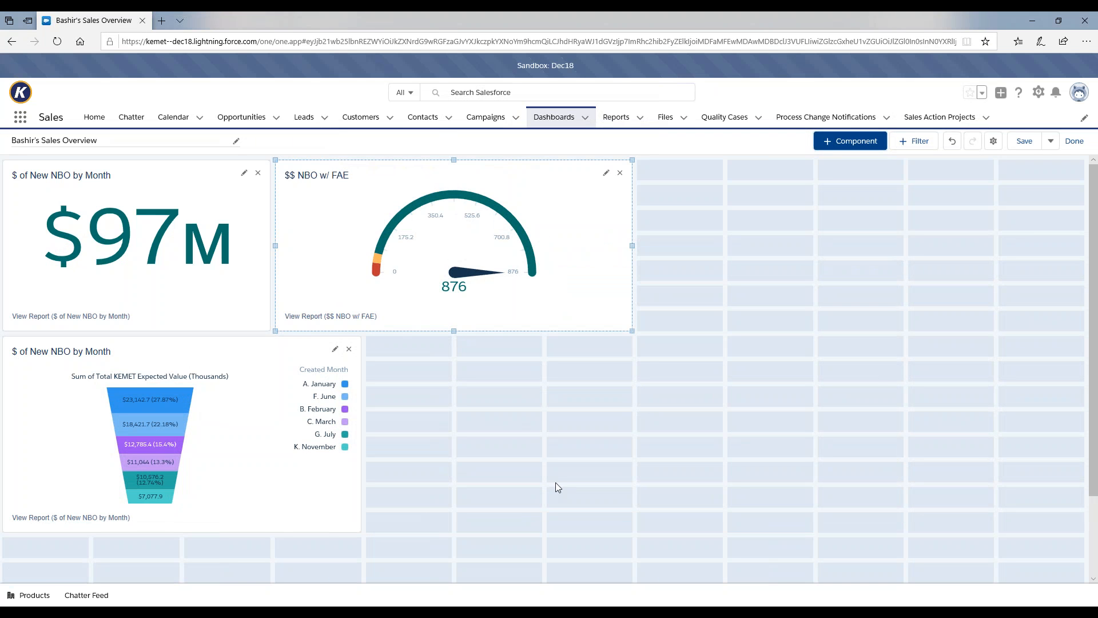
- Review the funnel component's editing settings and close them without making changes
left_click(335, 349)
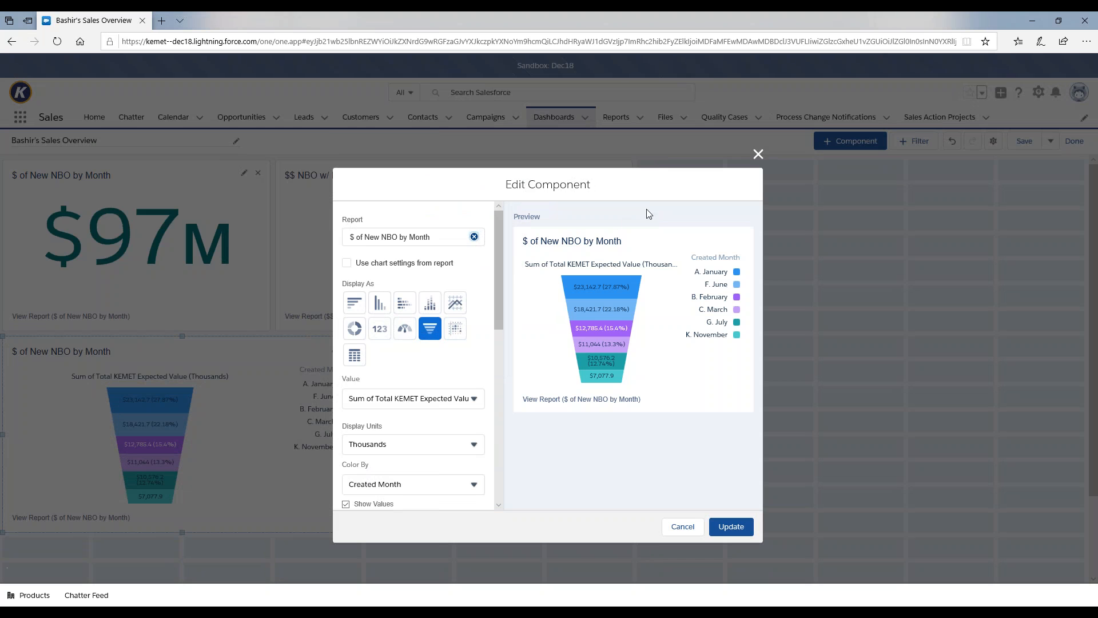
left_click(758, 155)
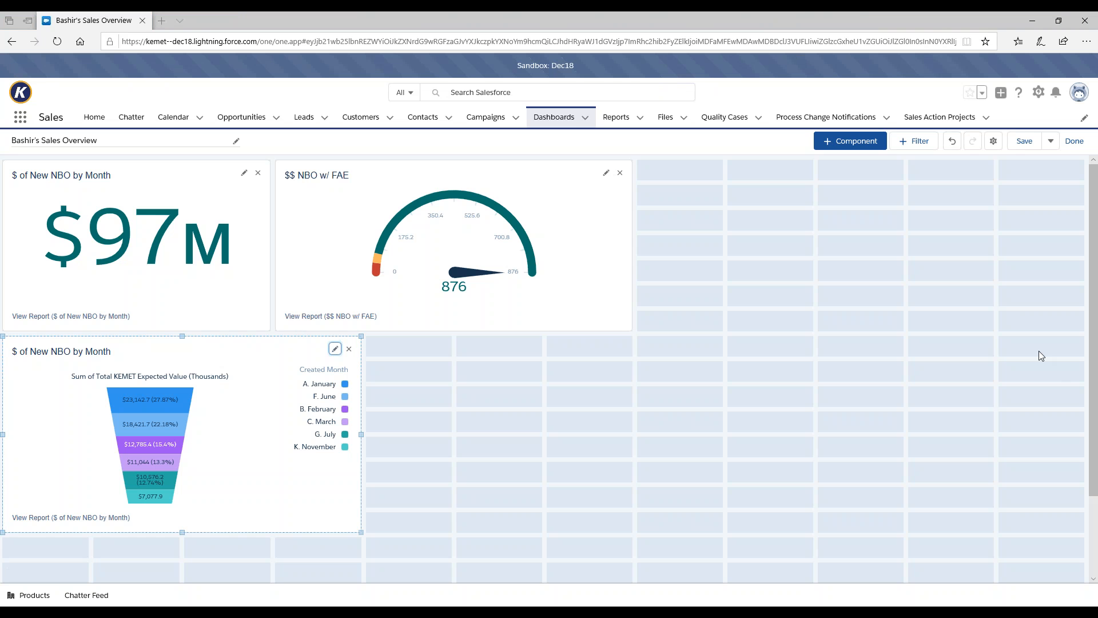
- Look at the dashboard's save options and open the saved sales overview from the recent dashboards list in a second browser tab
left_click(1055, 149)
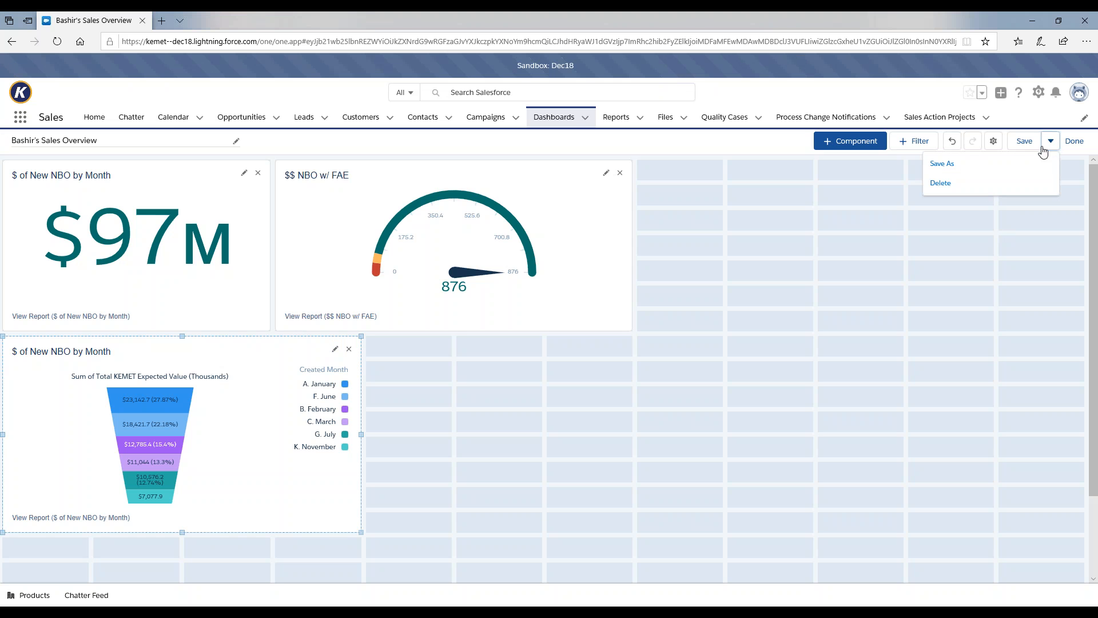
left_click(956, 166)
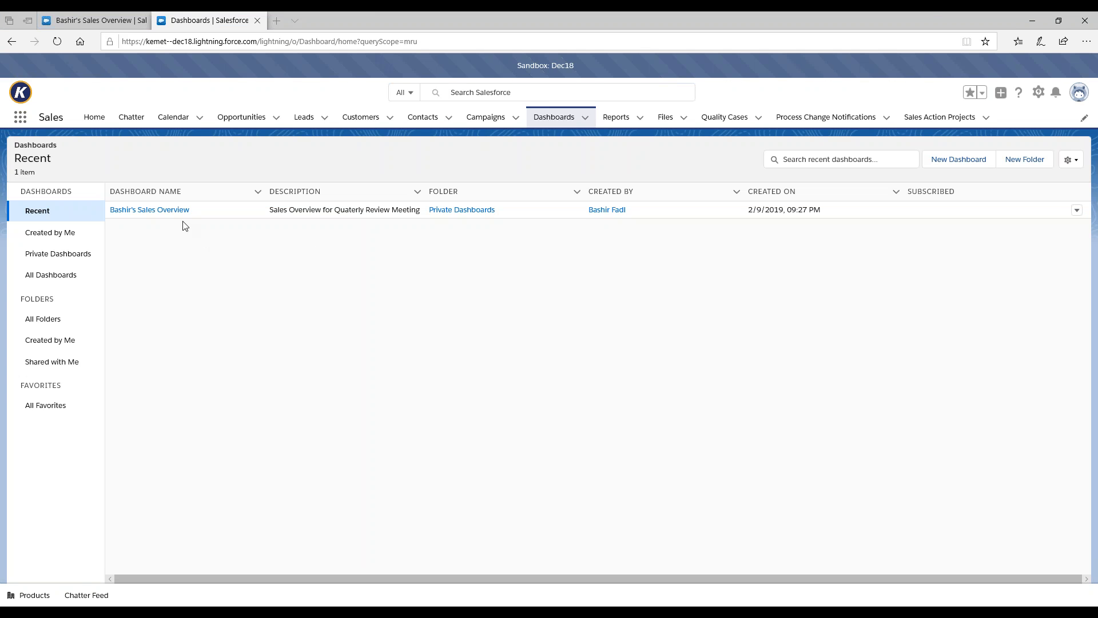
left_click(166, 211)
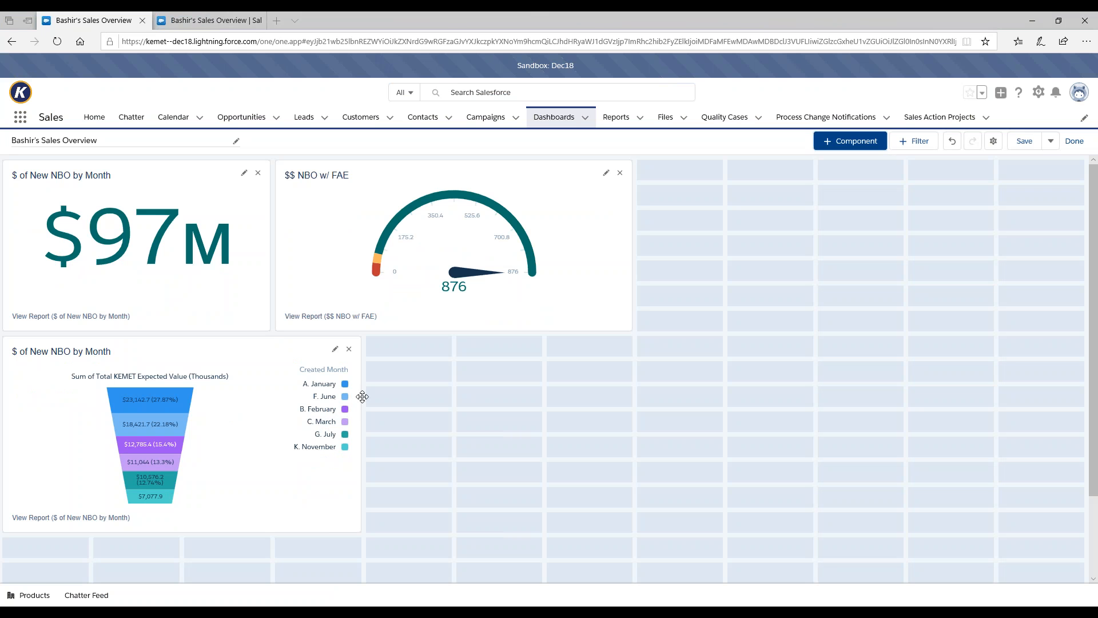
- Back in the dashboard being edited, create another component from the "$ of New NBO by Month" report, displayed as a Lightning Table
left_click(847, 143)
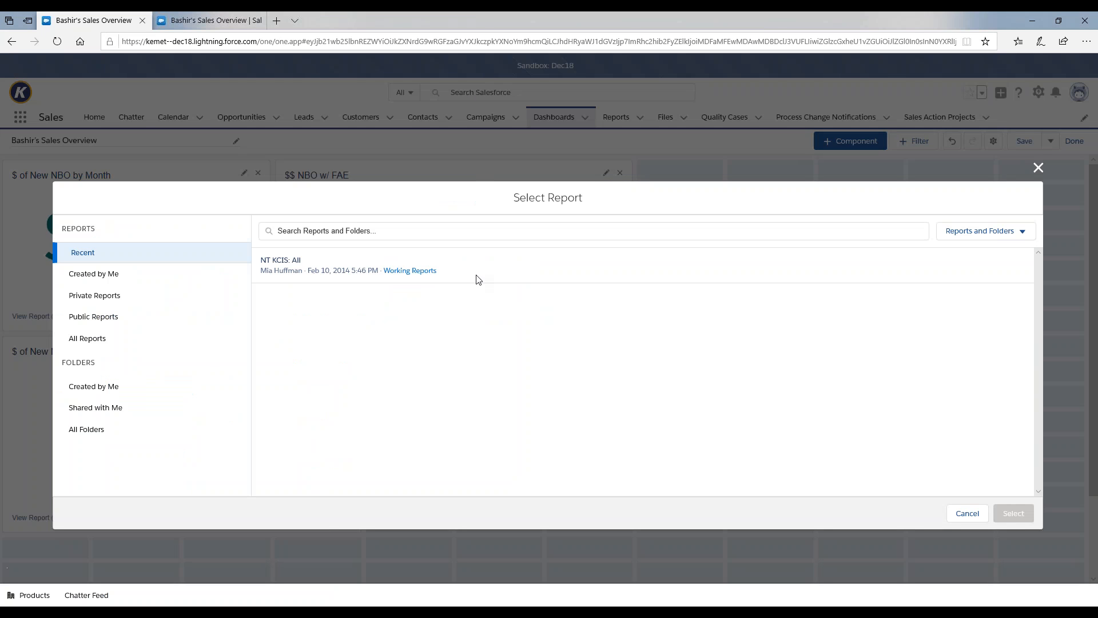
left_click(104, 341)
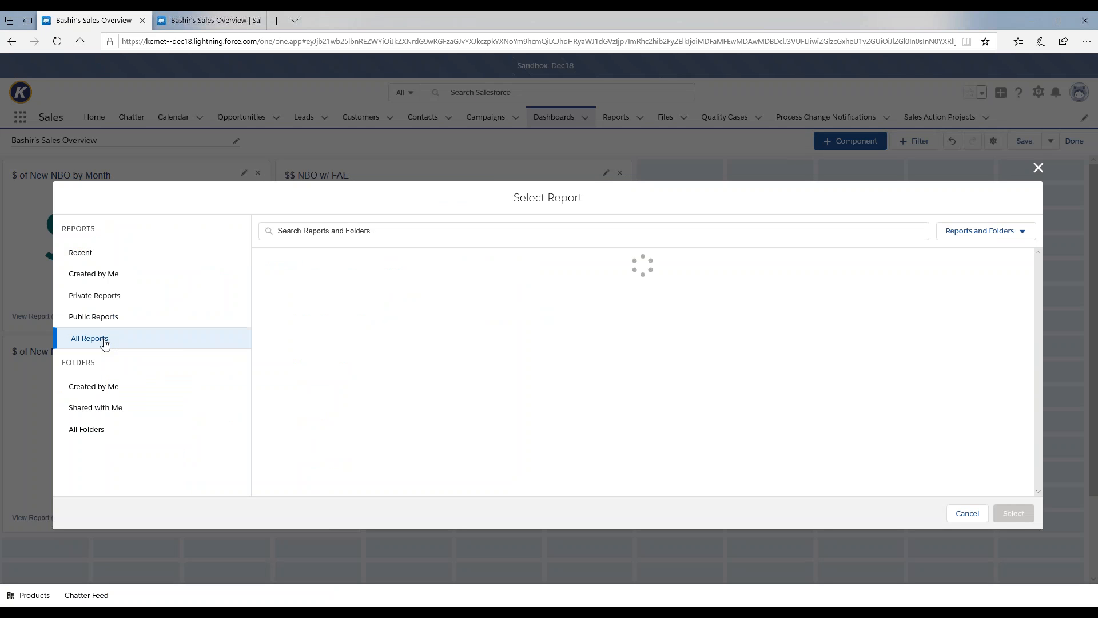
left_click(336, 409)
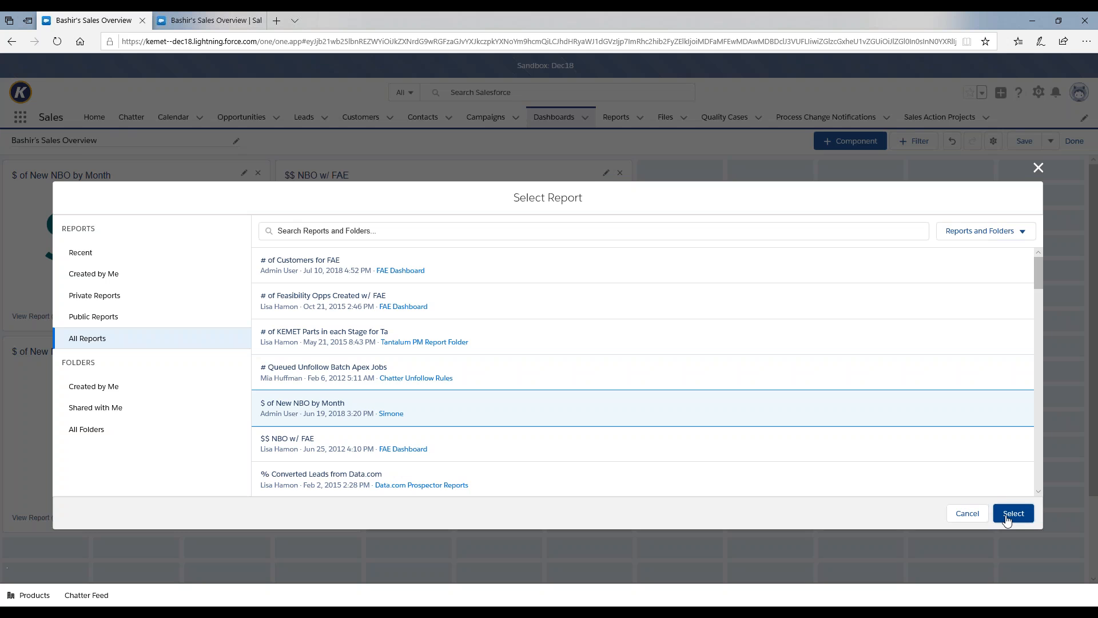
left_click(1013, 513)
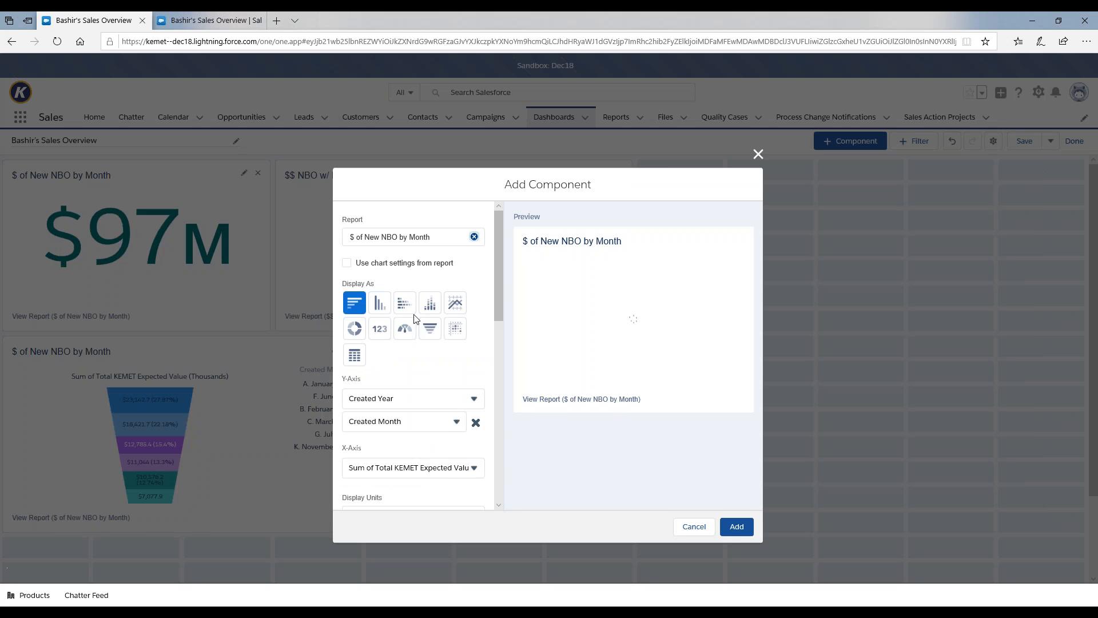
left_click(354, 355)
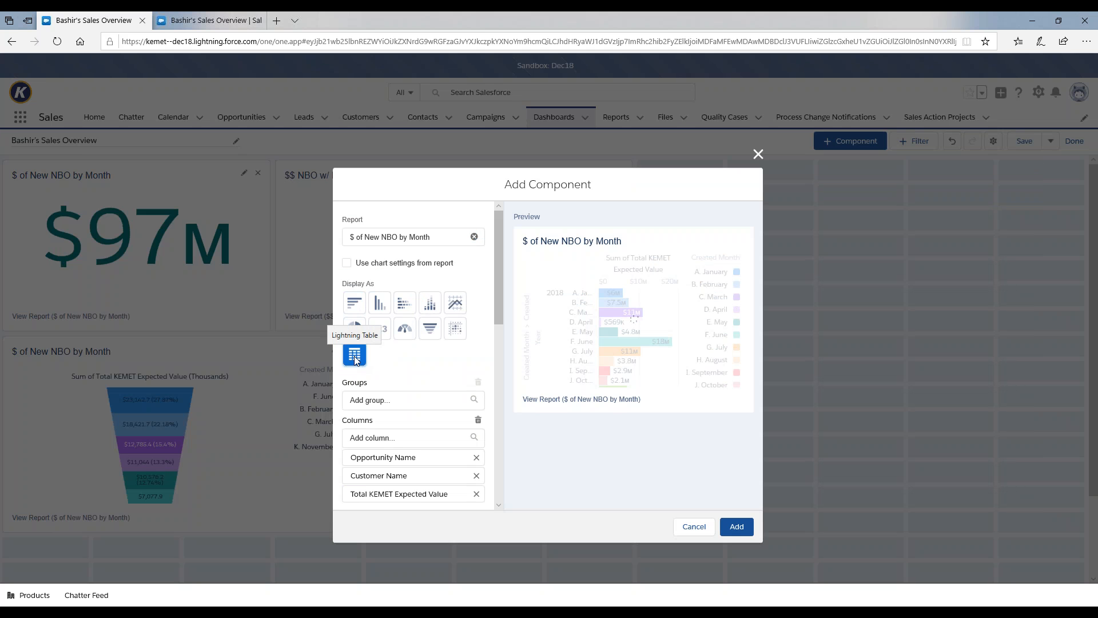
- Enable conditional highlighting for the table's Total KEMET Expected Value column, keeping the 33 and 67 segment ranges
left_click_drag(496, 293, 497, 331)
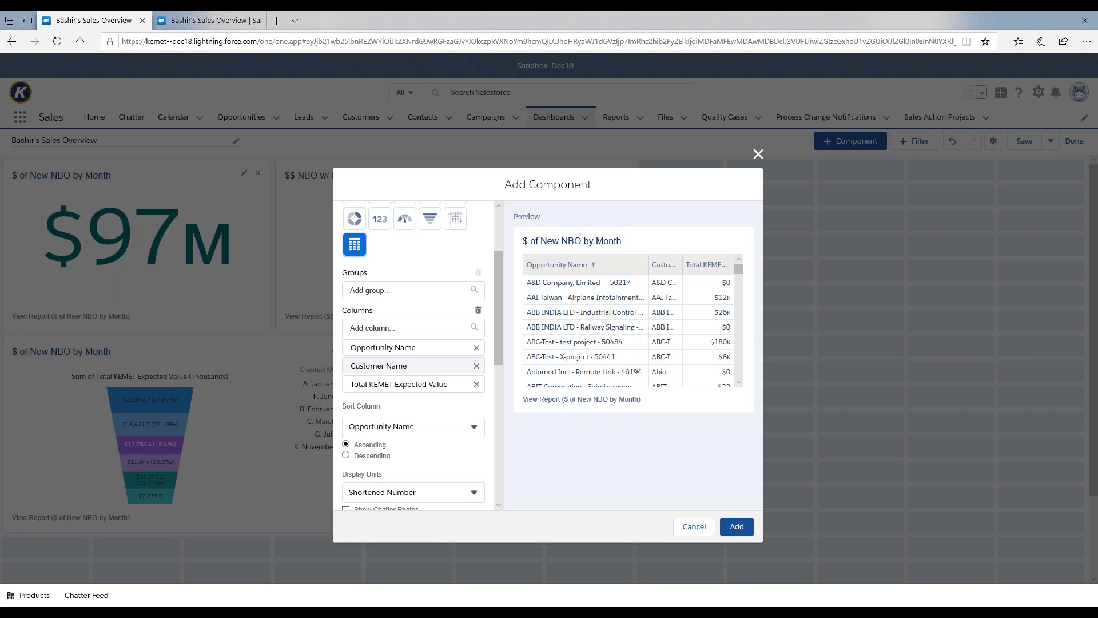
scroll(438, 424, "down", 3)
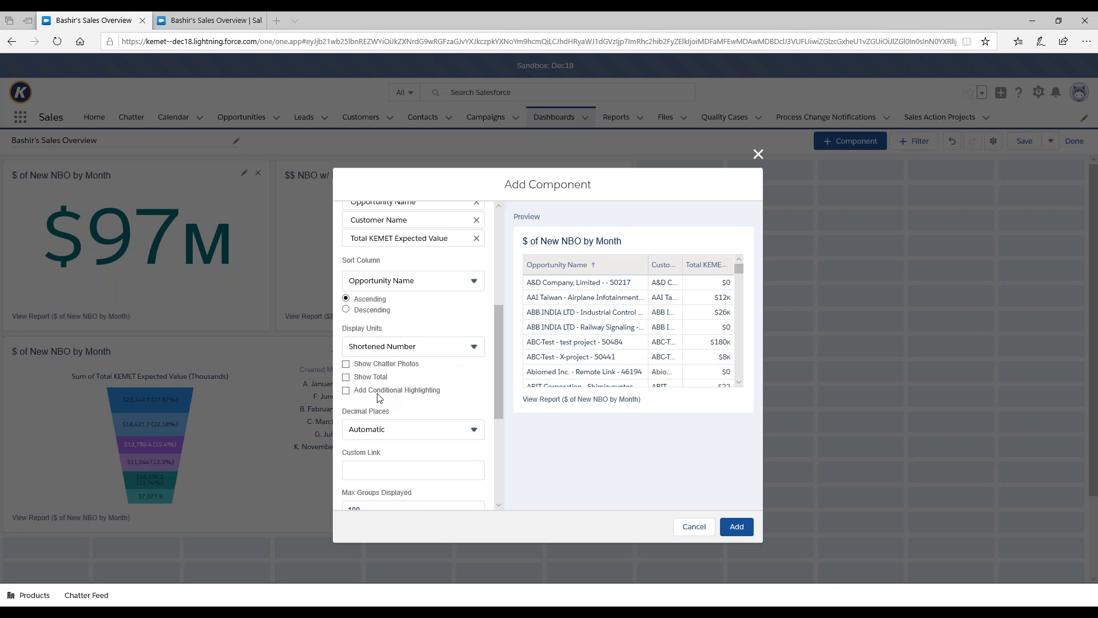
left_click(346, 391)
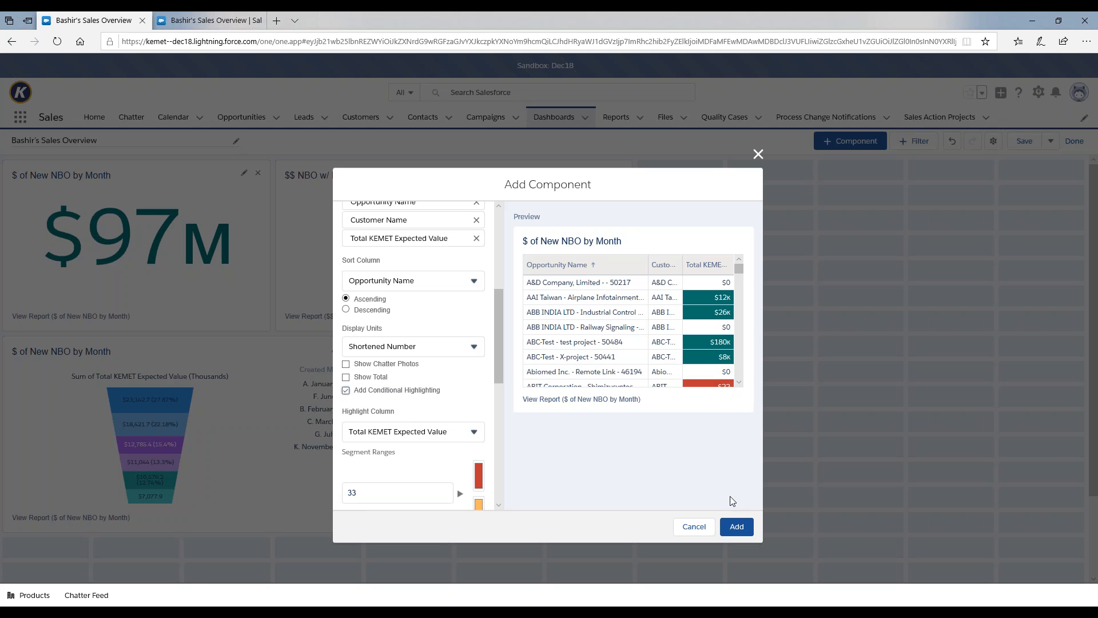
left_click_drag(499, 366, 498, 426)
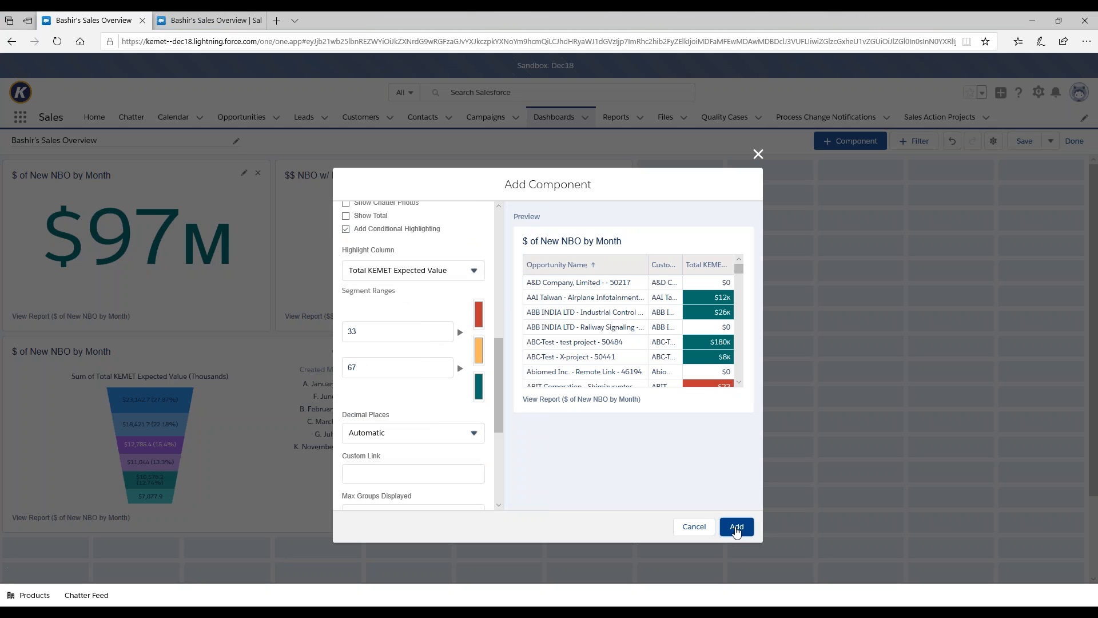
- Add the table to the dashboard and place it under the gauge, beside the funnel narrowed to three grid columns
left_click(737, 528)
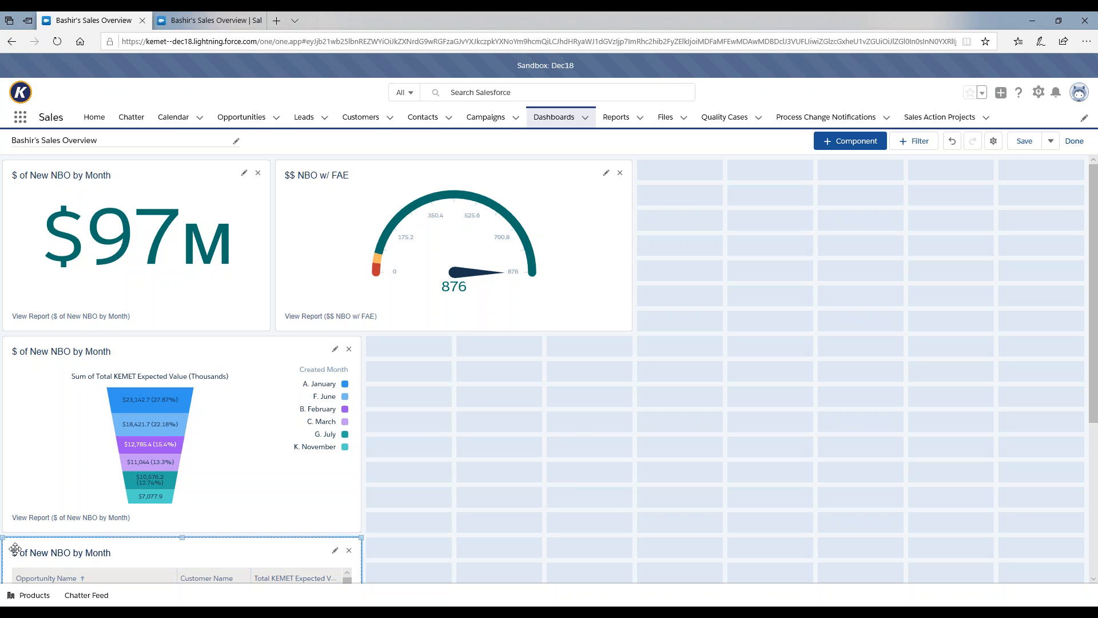
left_click_drag(15, 549, 288, 346)
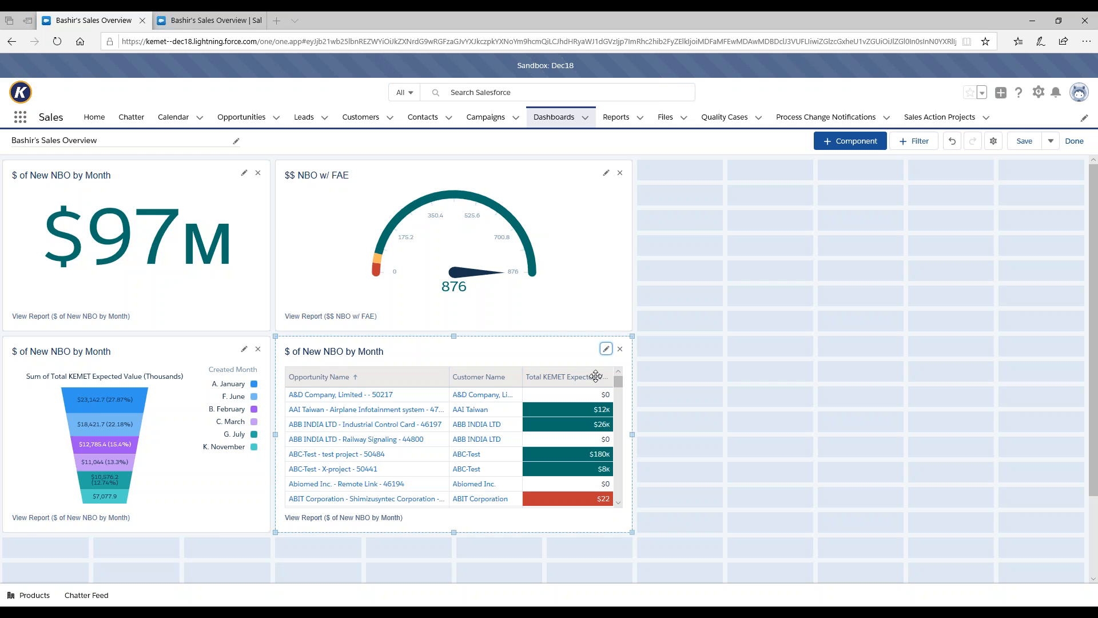
- Reopen the table component for editing and group its rows by Customer Name
scroll(598, 371, "down", 2)
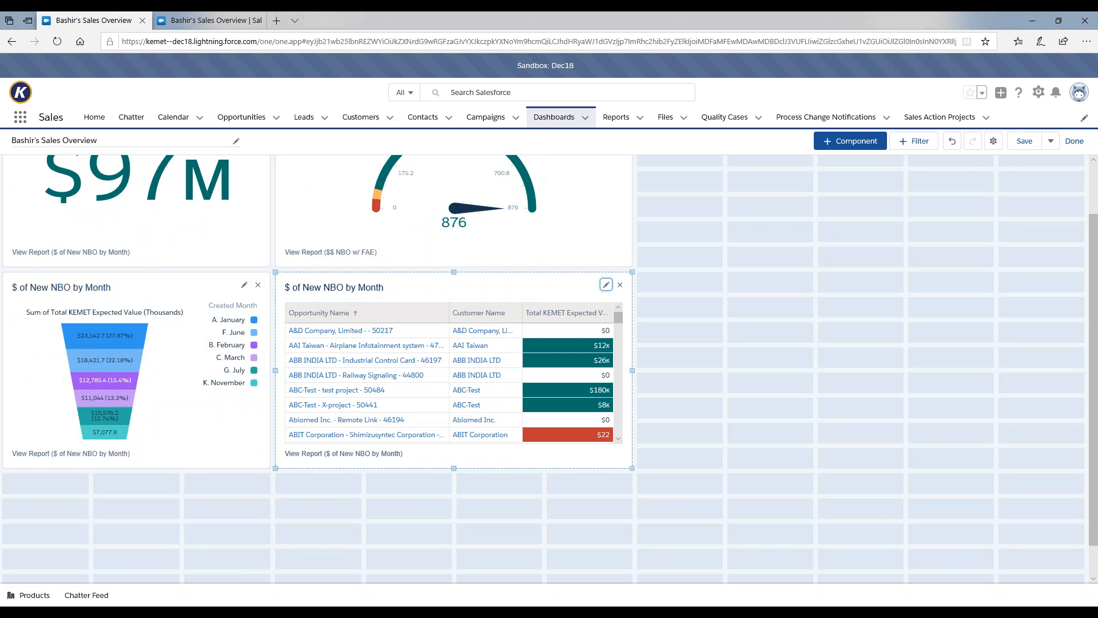
left_click(606, 284)
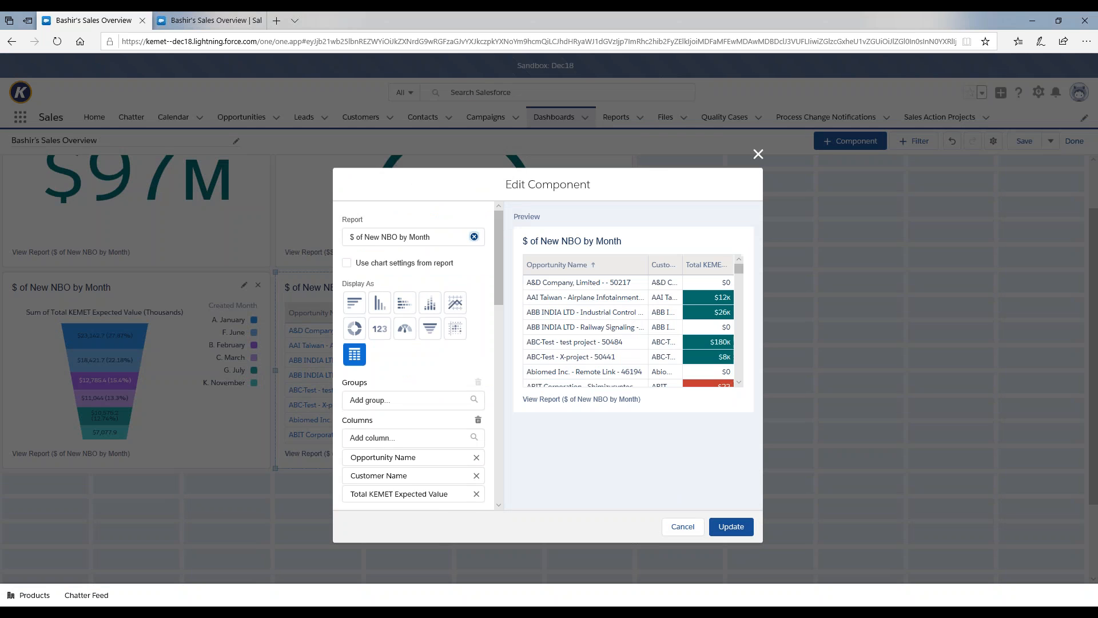
scroll(375, 300, "down", 2)
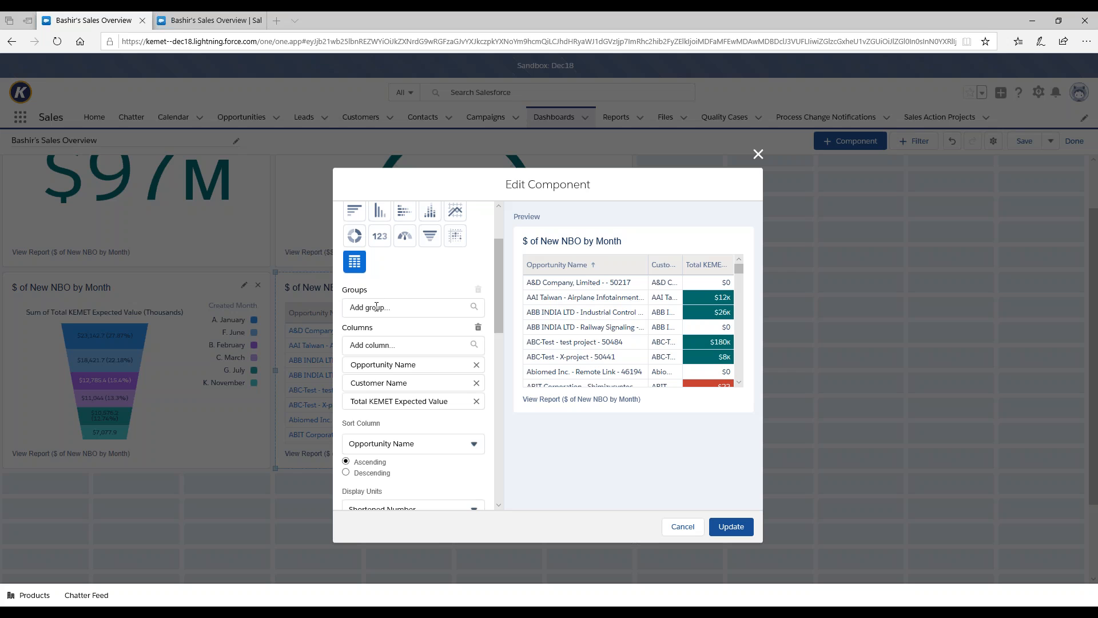
left_click(376, 307)
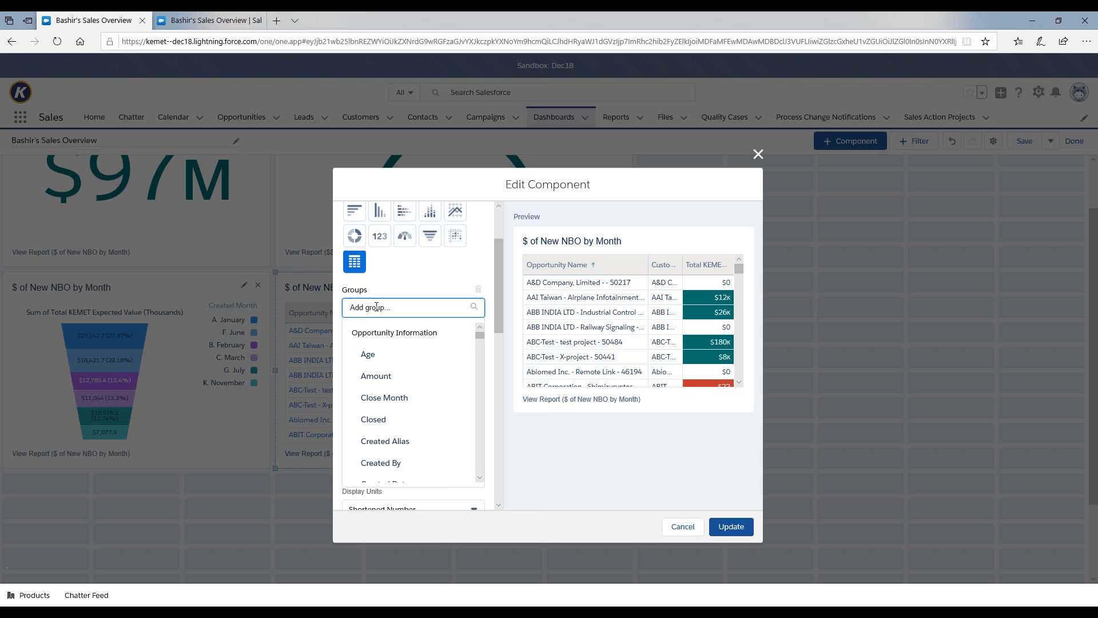
type("Customer")
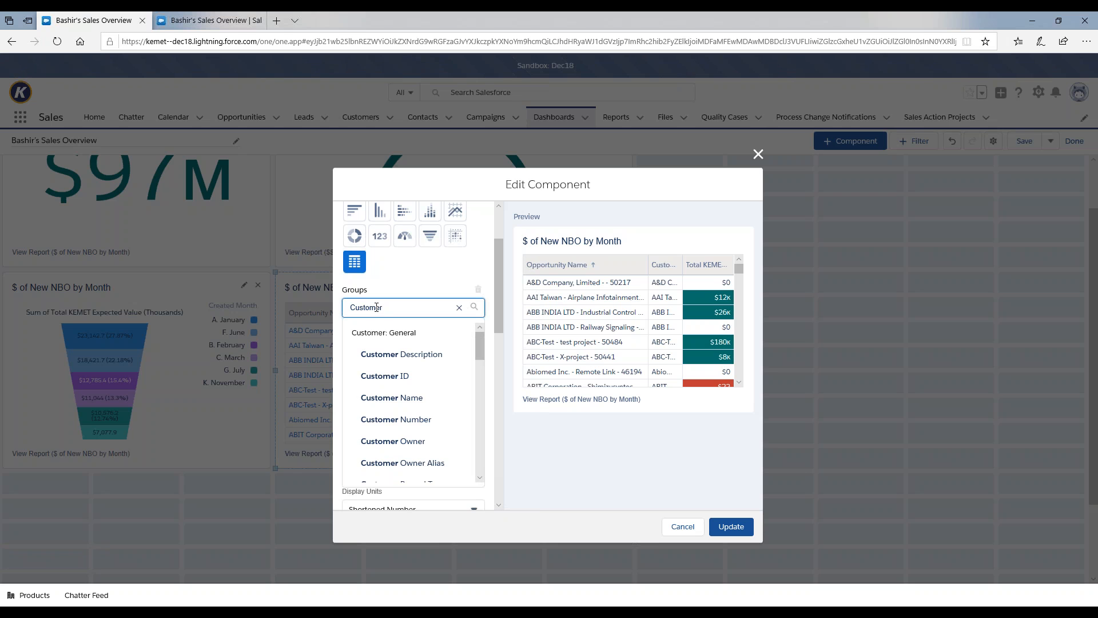
type(" Name")
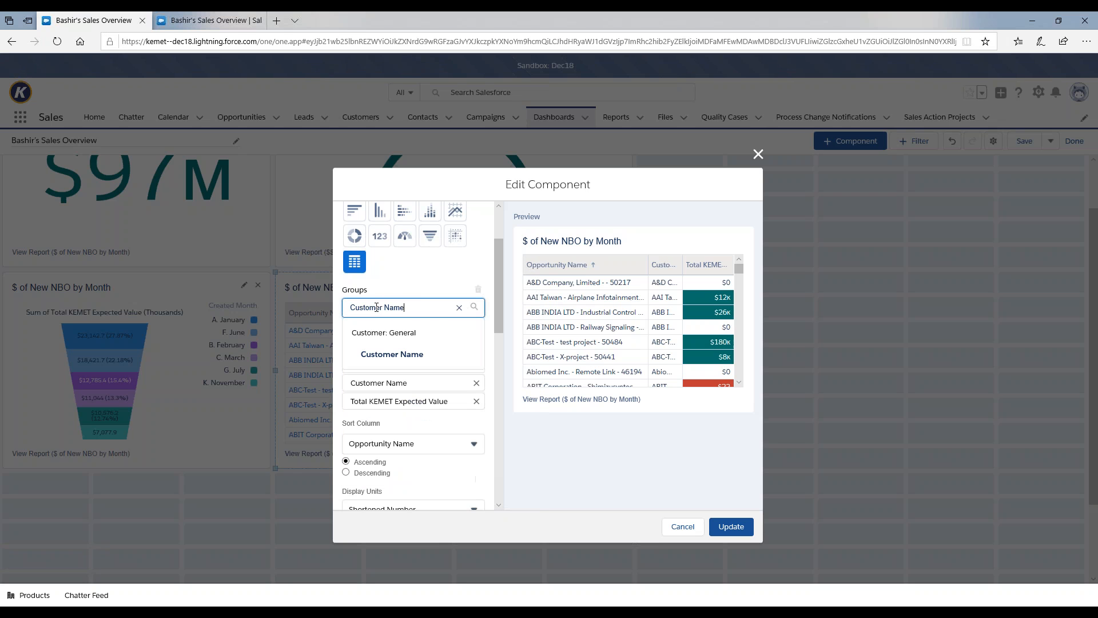
left_click(378, 355)
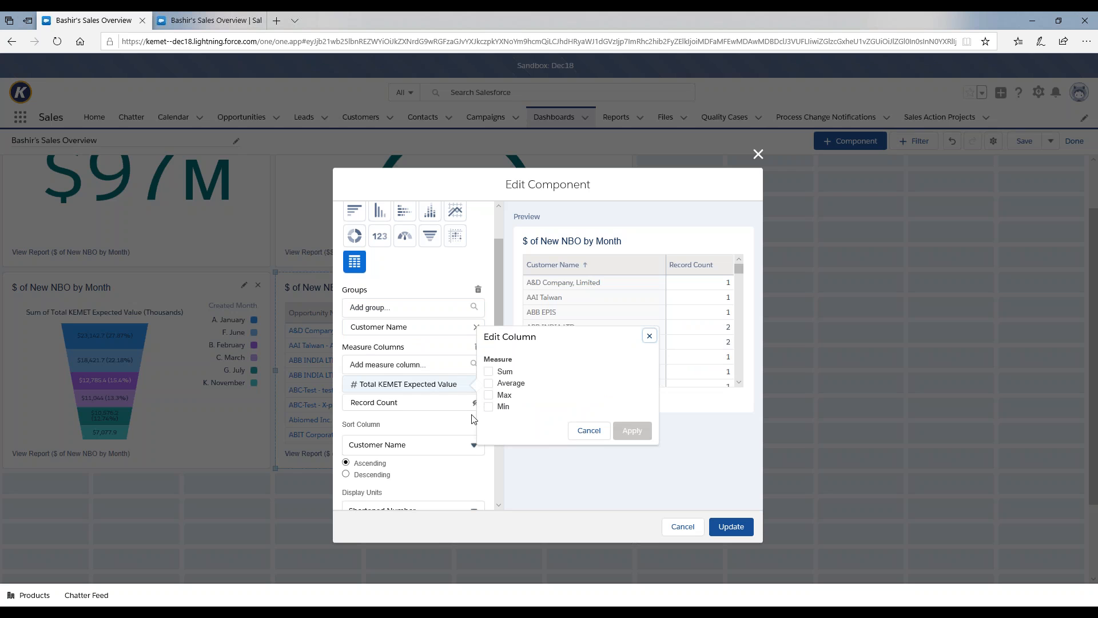
- Include the sum of Total KEMET Expected Value in the table grouped by Customer Name, and discard the component's edits
left_click(490, 372)
left_click(630, 435)
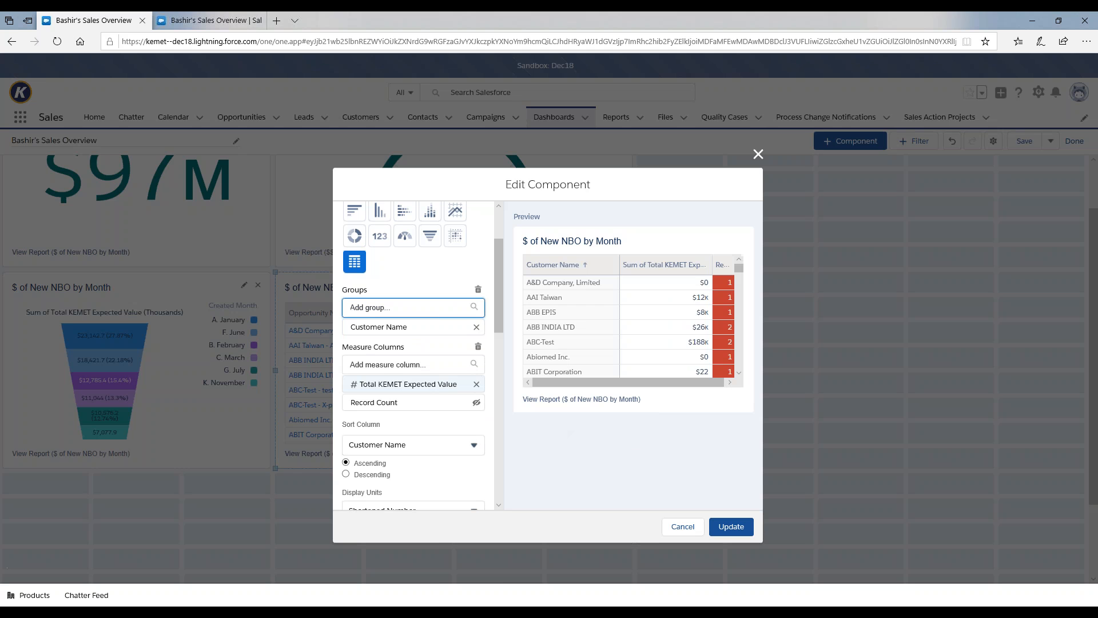
left_click(686, 528)
left_click(688, 530)
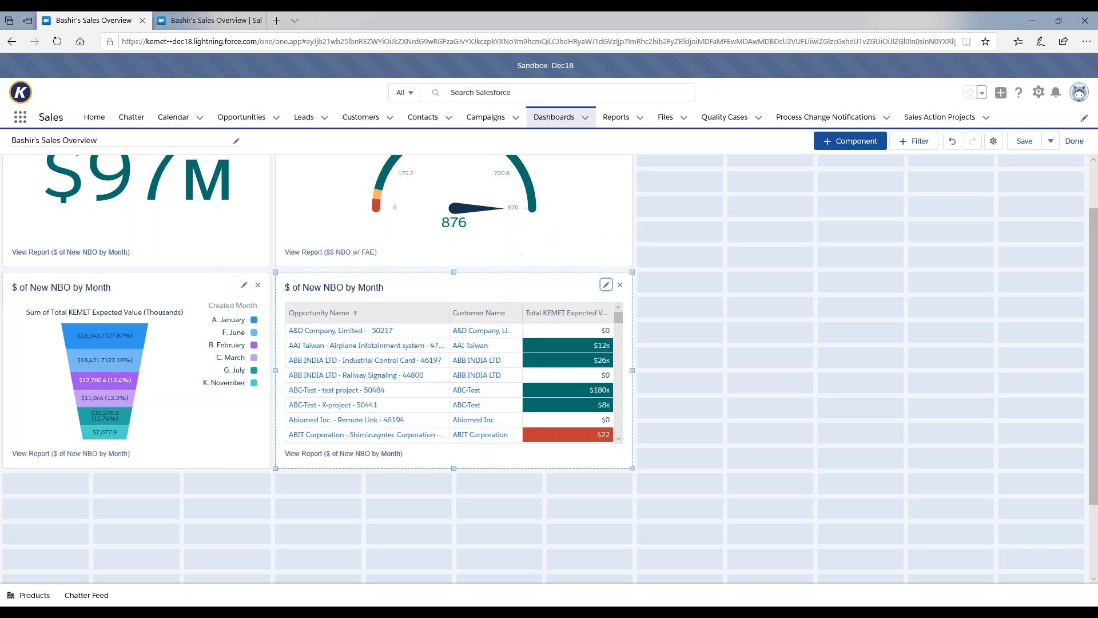
- Set the dashboard theme to Dark in the dashboard properties, keeping the Aurora palette and 12-column grid, and save the properties
scroll(744, 368, "up", 1)
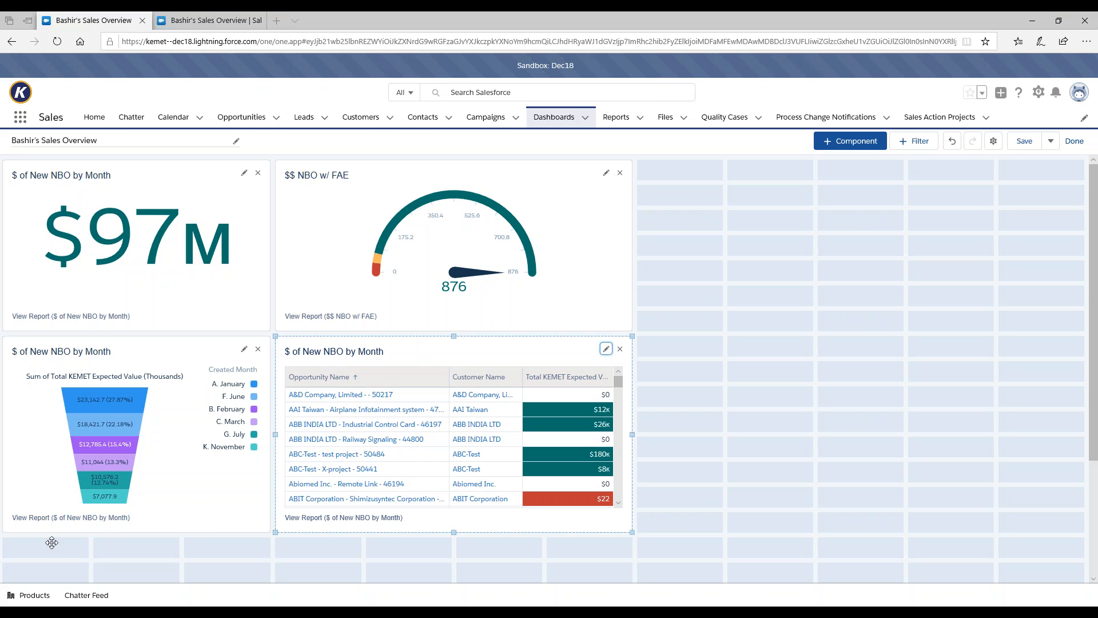
left_click(994, 143)
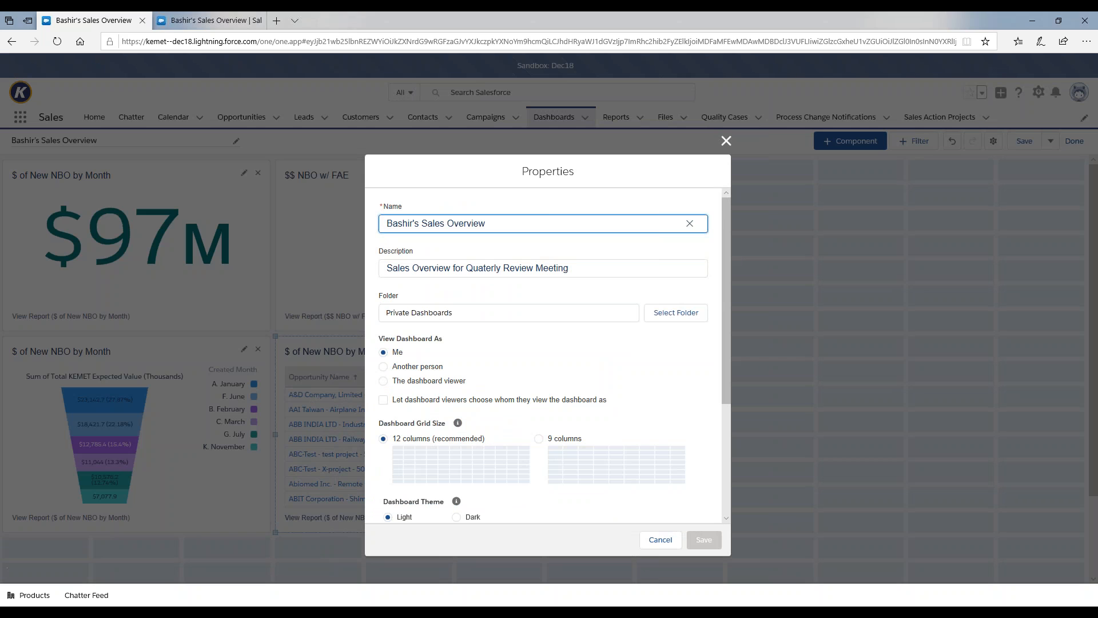
mouse_move(726, 223)
left_mouse_down()
mouse_move(726, 383)
mouse_move(726, 207)
left_mouse_up()
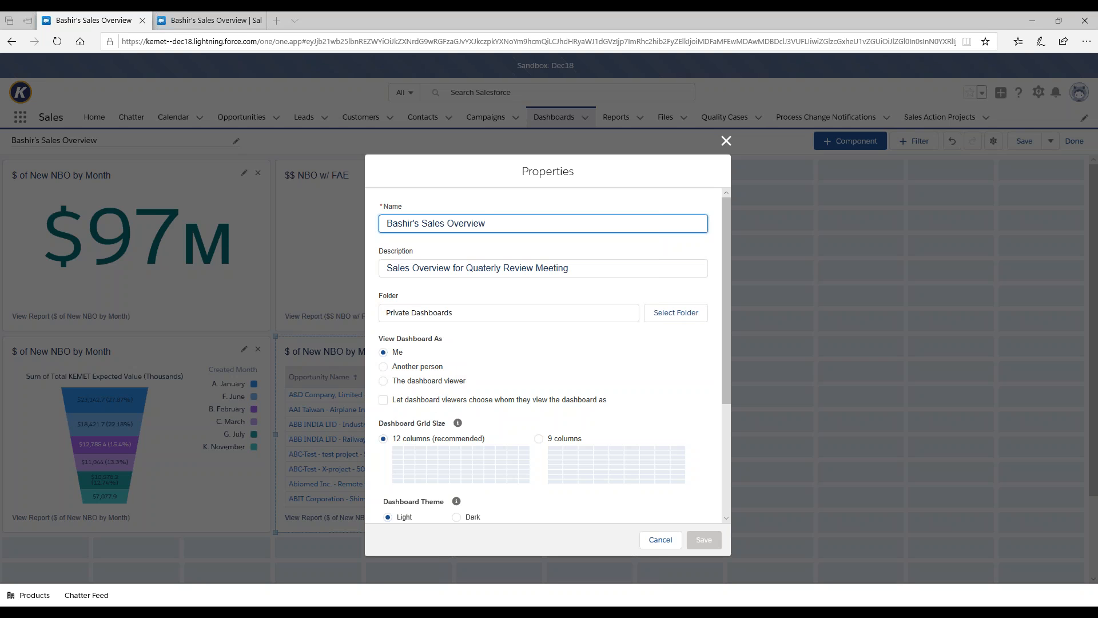
left_click_drag(727, 358, 724, 483)
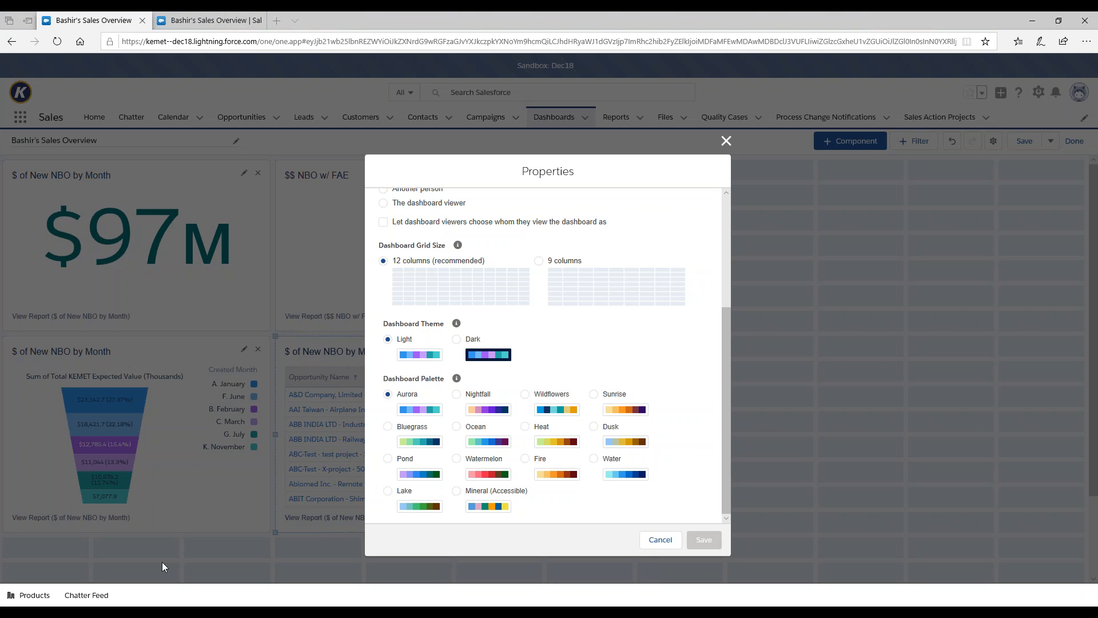
left_click(456, 341)
left_click(457, 341)
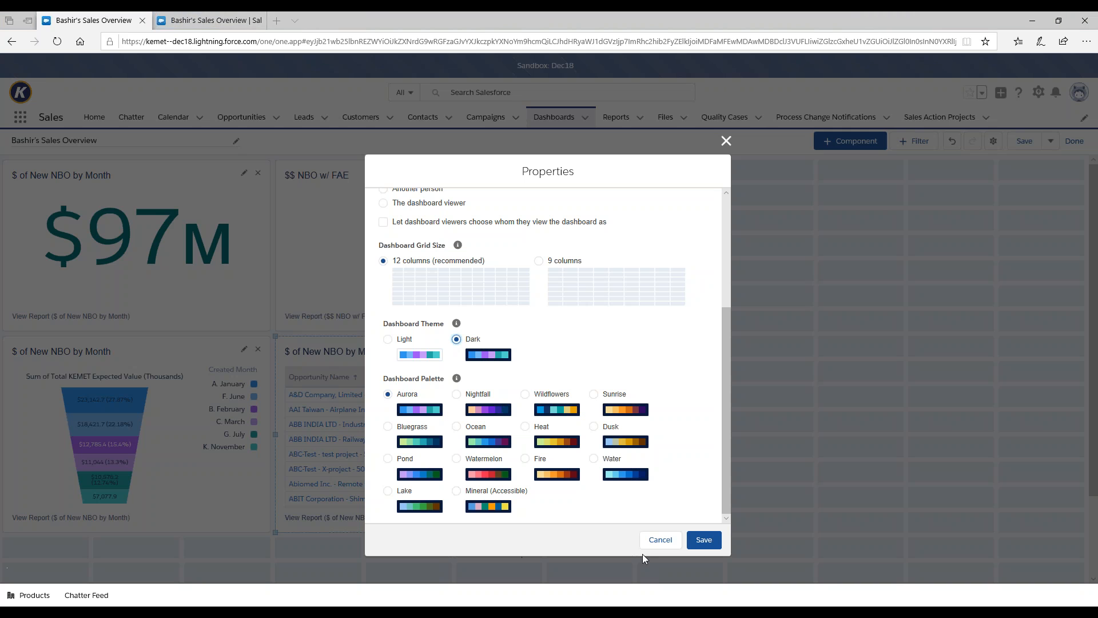
left_click(704, 540)
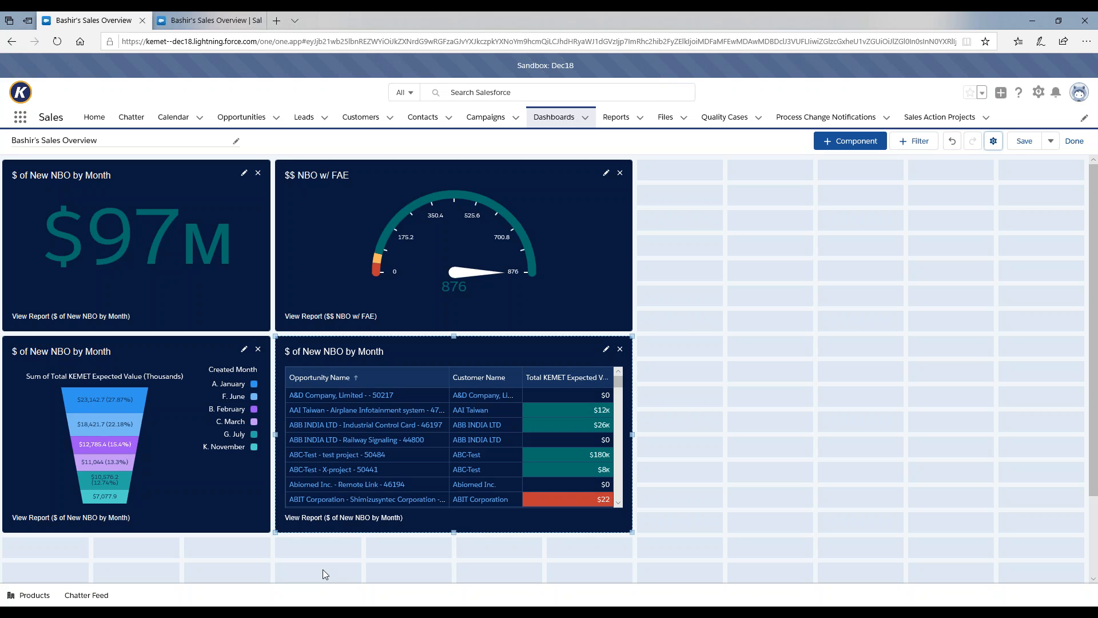
- Start adding a dashboard filter and bring up the list of fields available for it
left_click(919, 148)
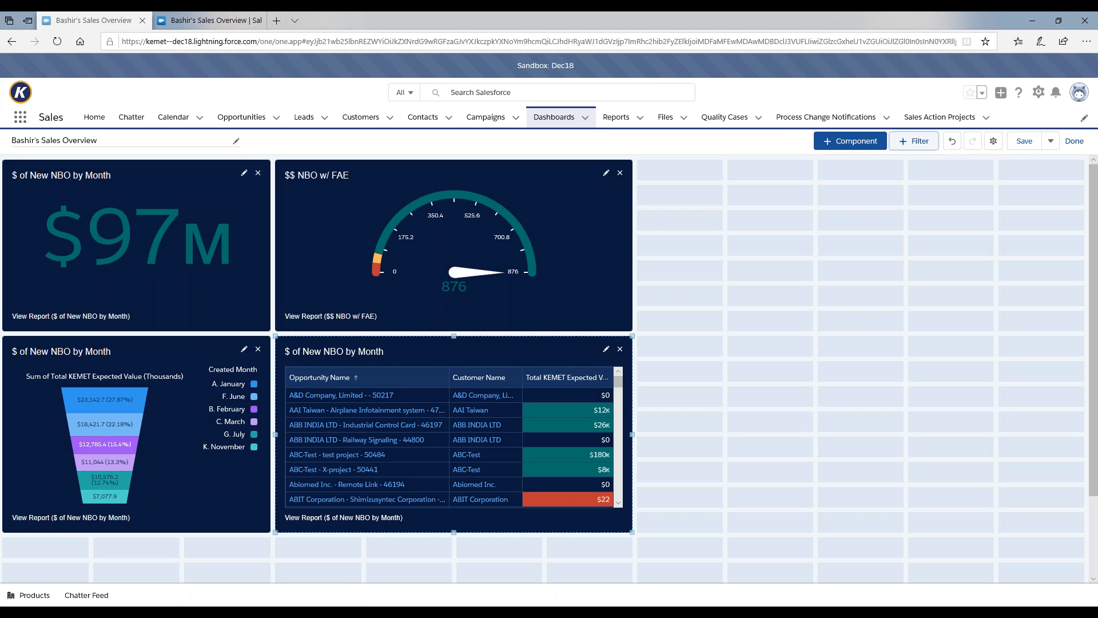
left_click(913, 145)
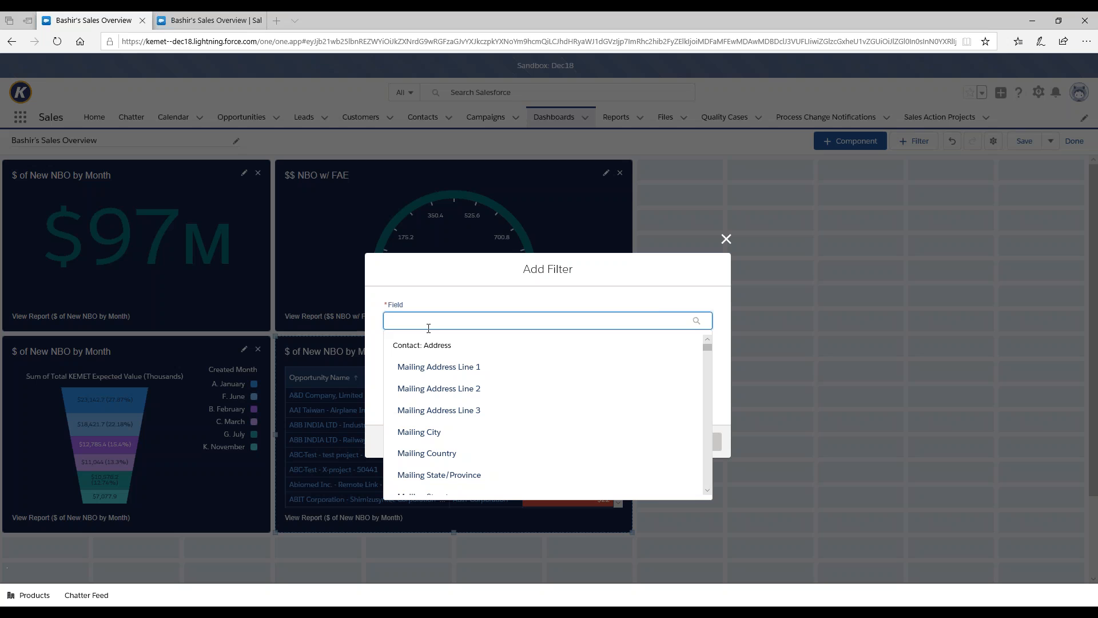